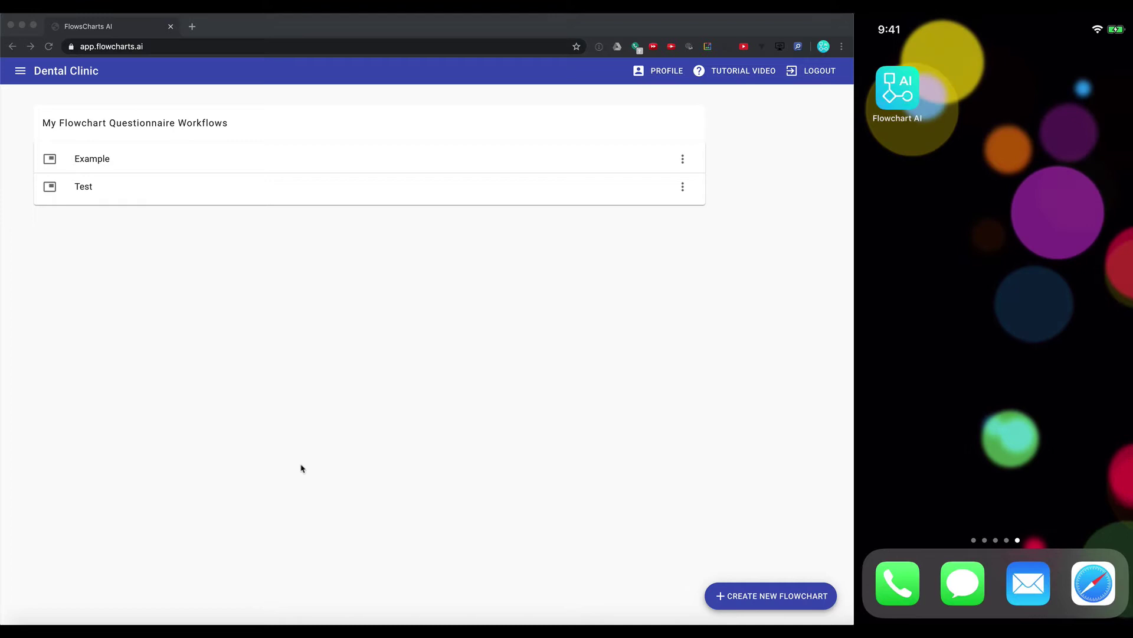
Open the Example review-request flowchart from the workflow list.
left_click(88, 164)
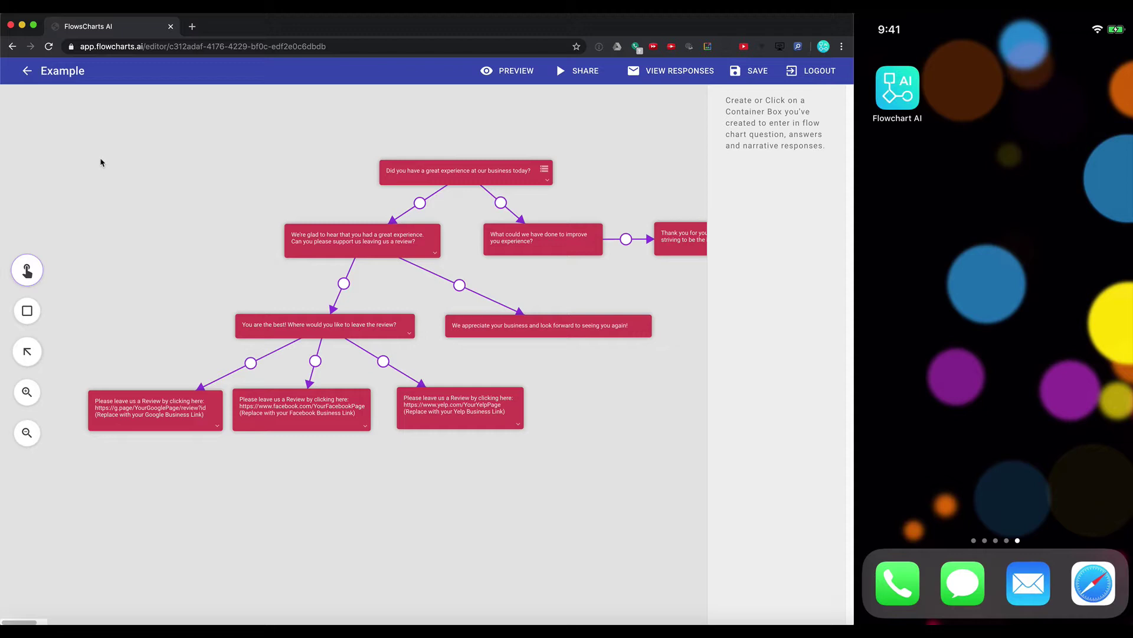
Select the opening experience question and keep Yes/No as its question type.
left_click(489, 183)
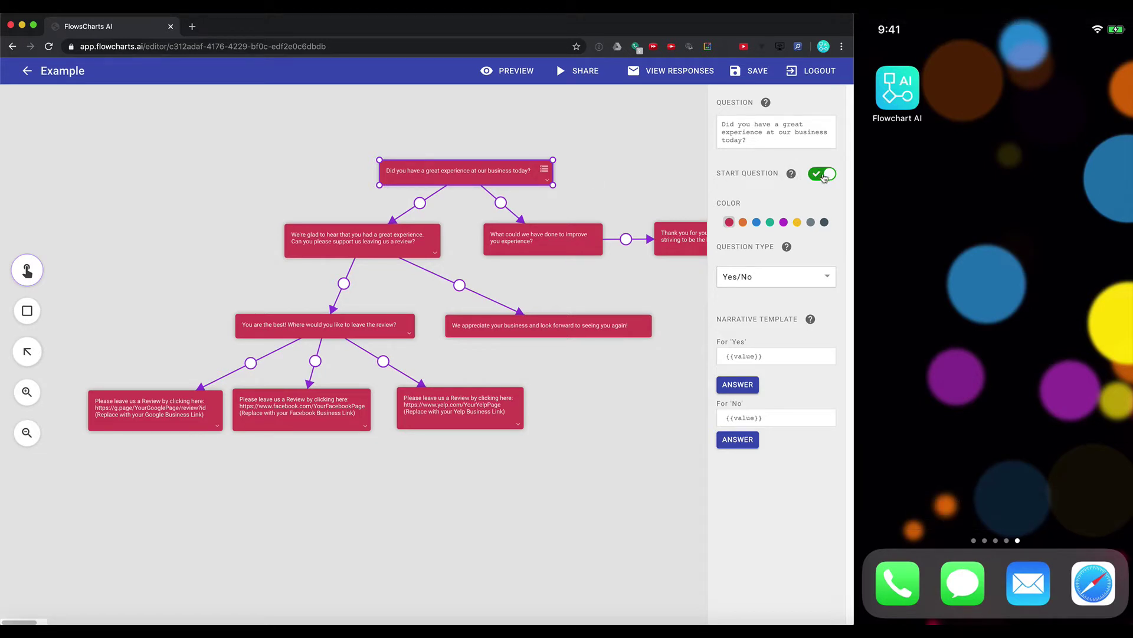
left_click(770, 275)
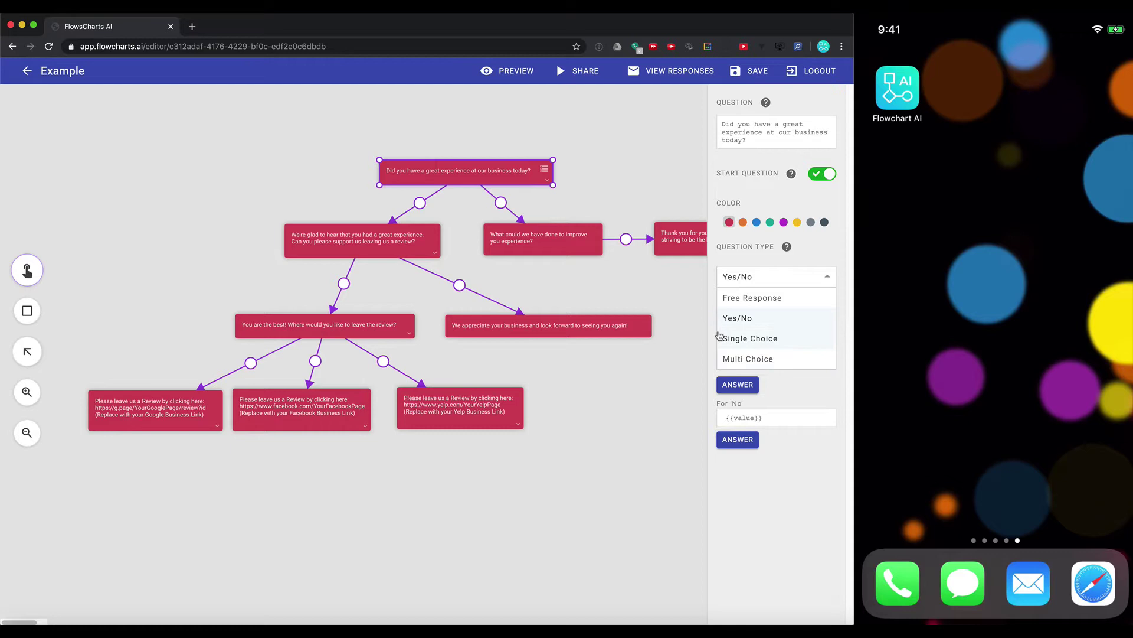
left_click(746, 272)
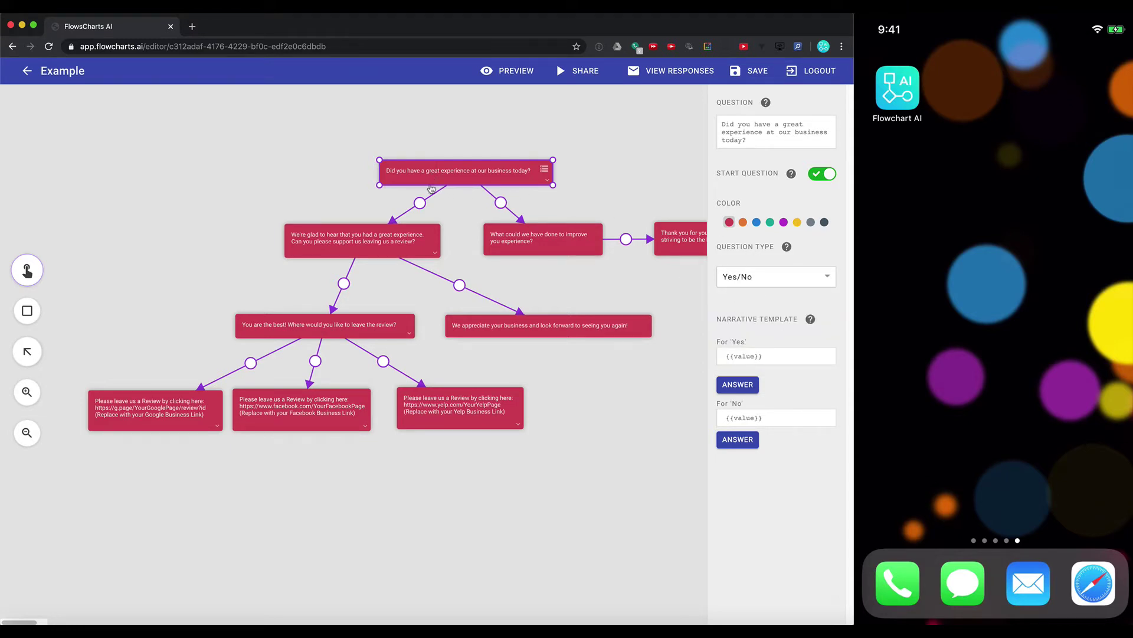
Inspect the review-request question, the improvement question, and the Yes branch's condition.
left_click(353, 248)
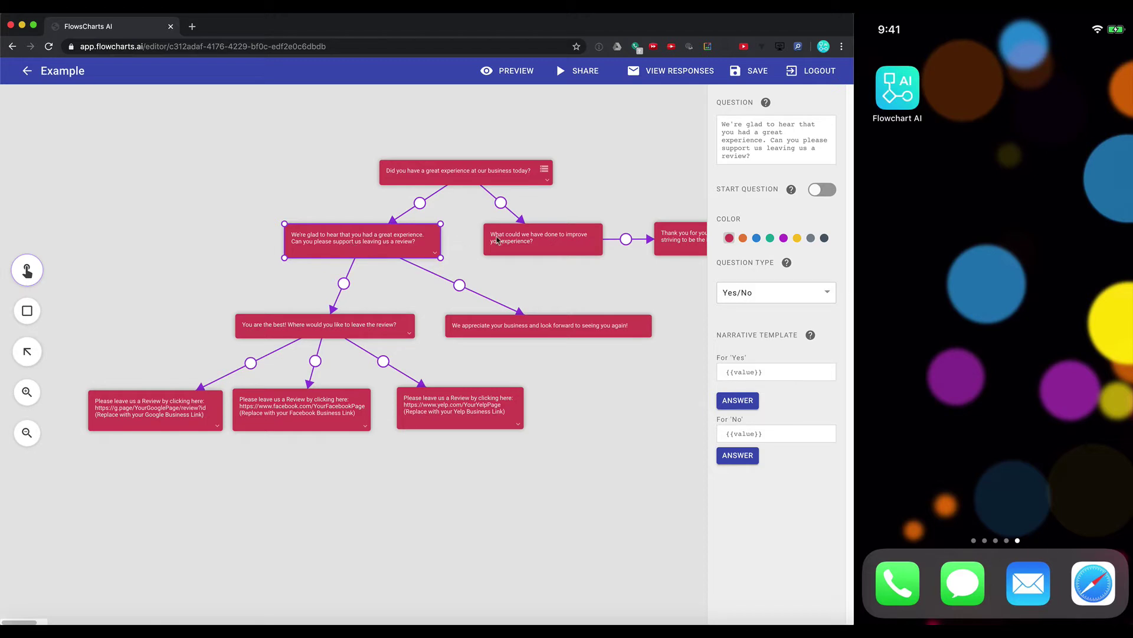
left_click(507, 240)
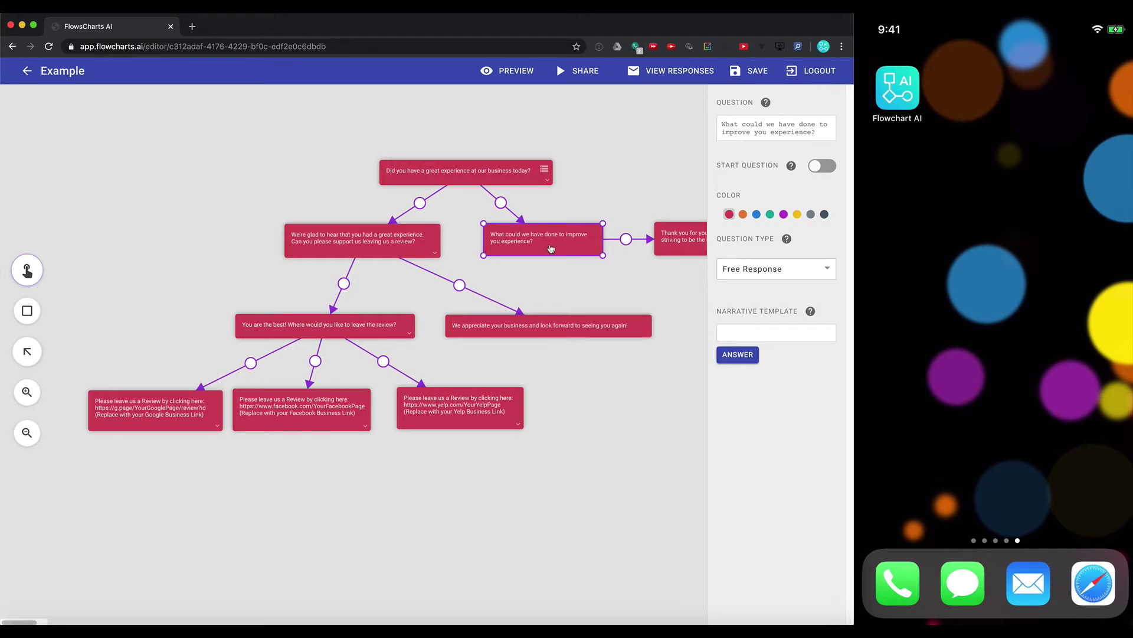
left_click(448, 178)
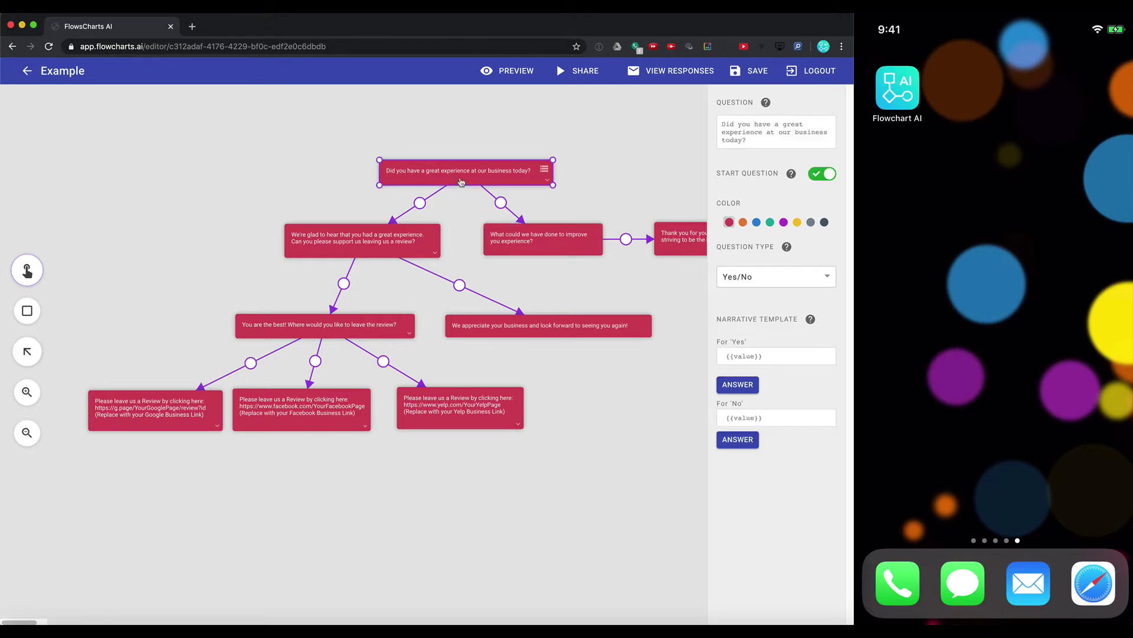
left_click(420, 203)
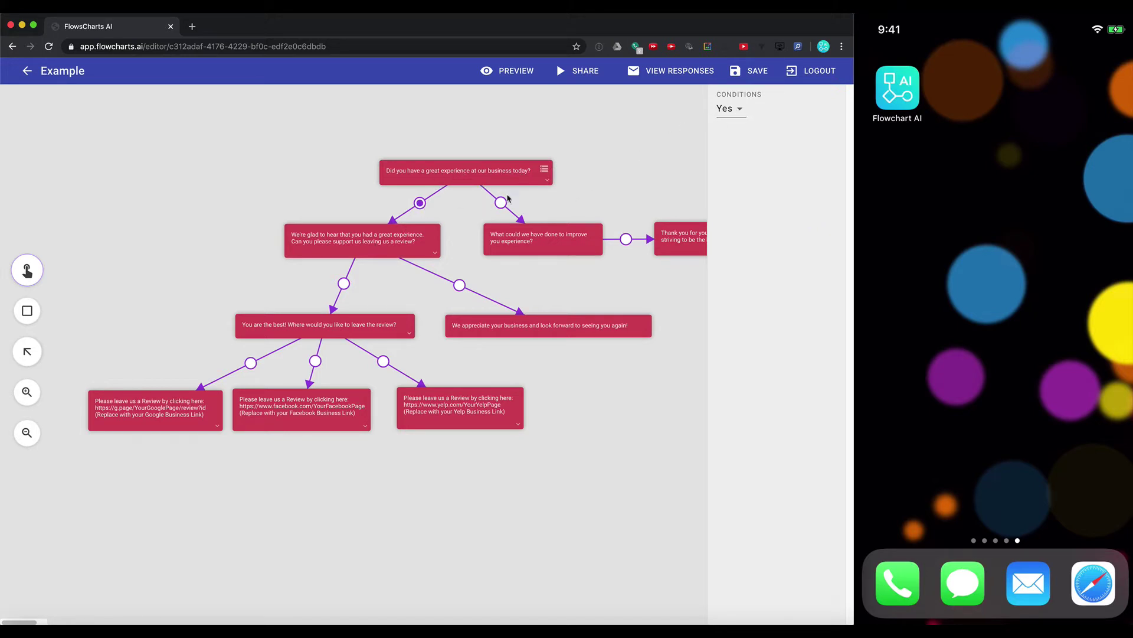
Set the branch leading to the improvement question to the No condition.
left_click(501, 203)
left_click(732, 110)
left_click(725, 140)
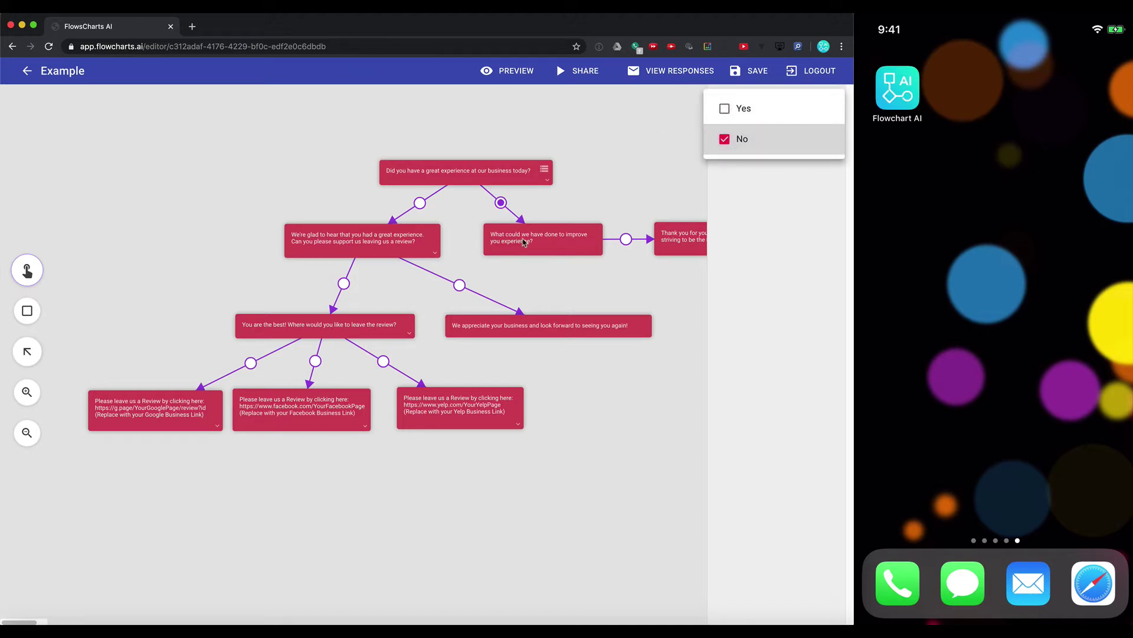
left_click(588, 198)
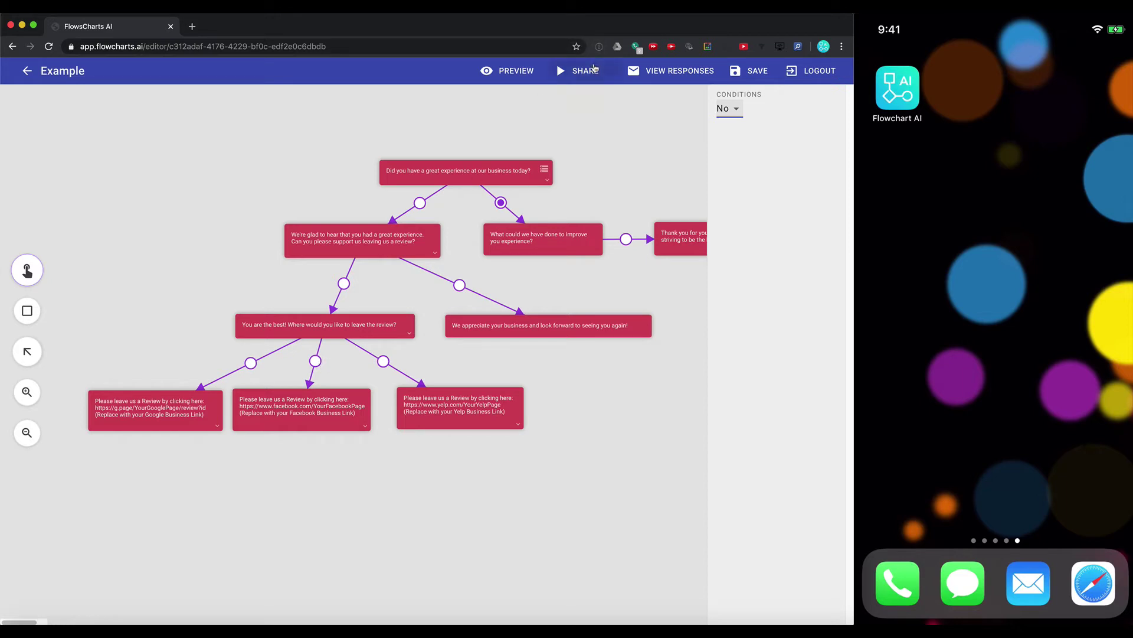
Share the Example flowchart to the mobile app.
left_click(595, 68)
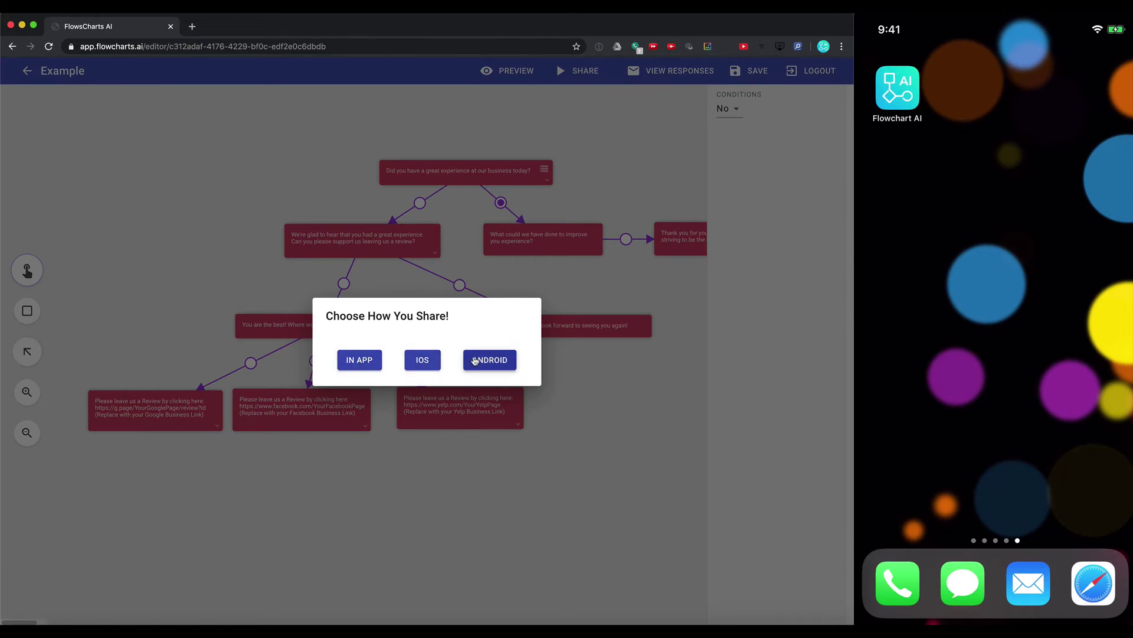
left_click(597, 307)
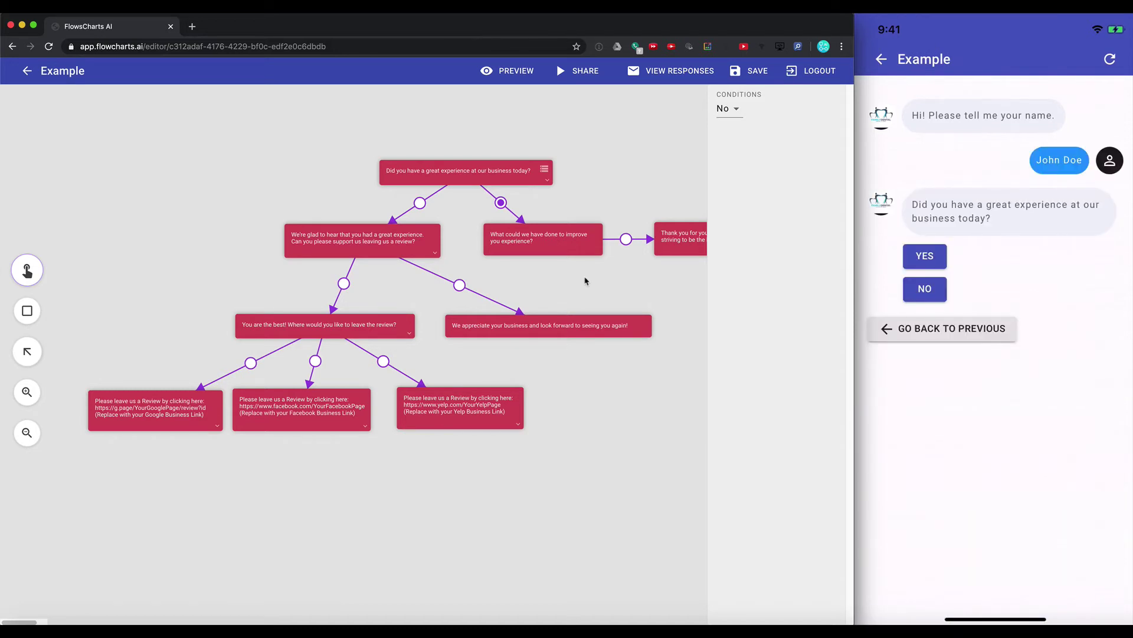
View the review-request, improvement, review-site choice and Google review questions' settings.
left_click(344, 238)
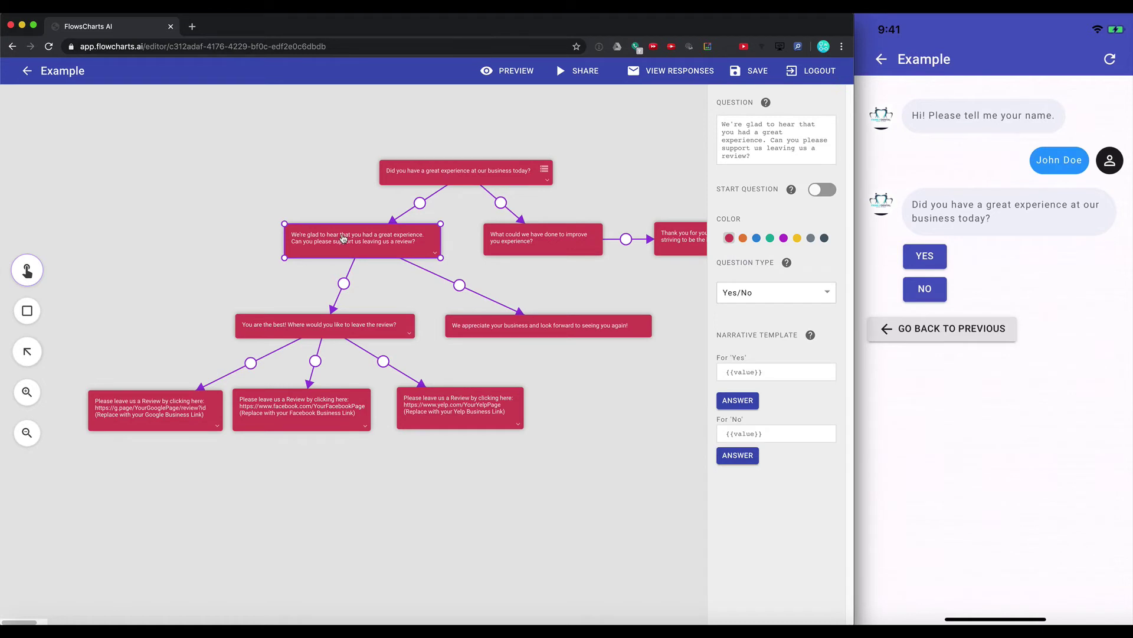
left_click(535, 242)
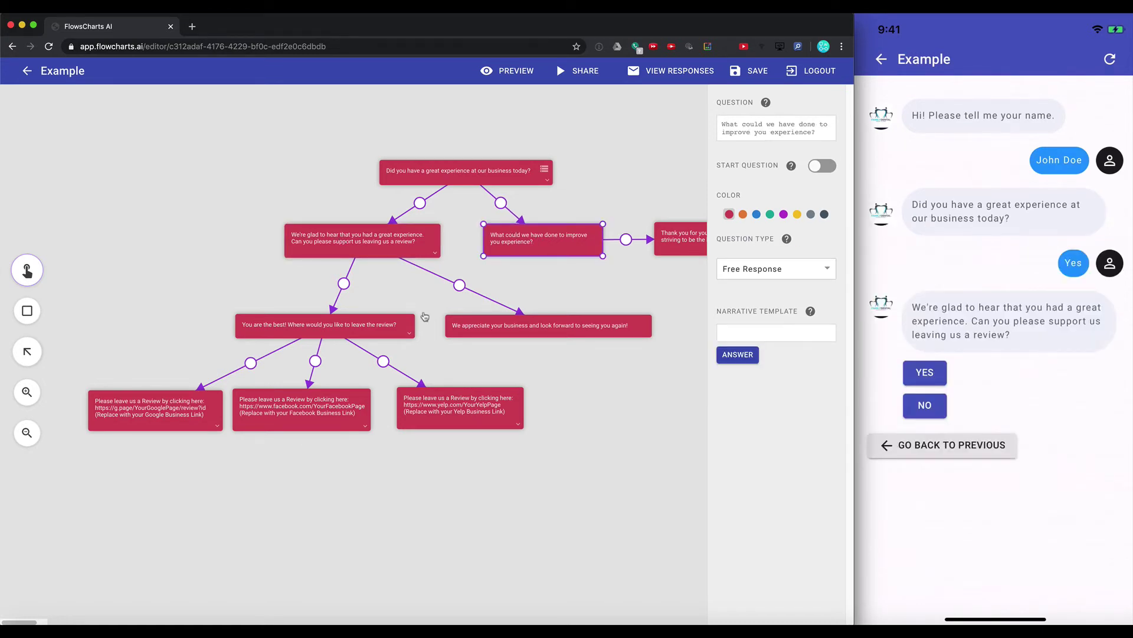
left_click(336, 324)
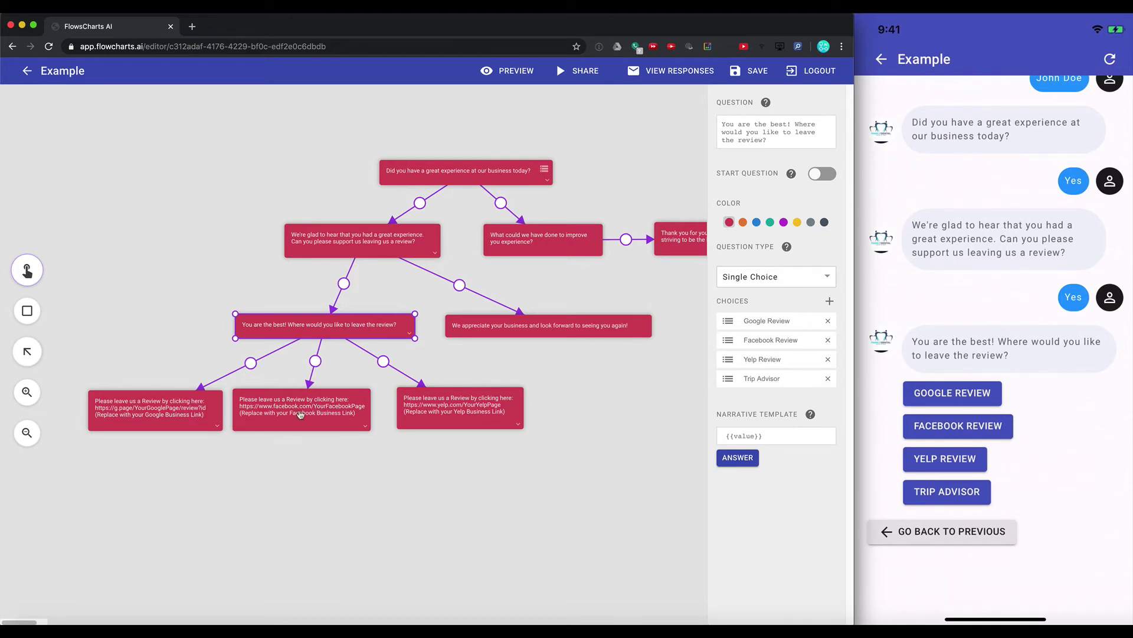
left_click(200, 417)
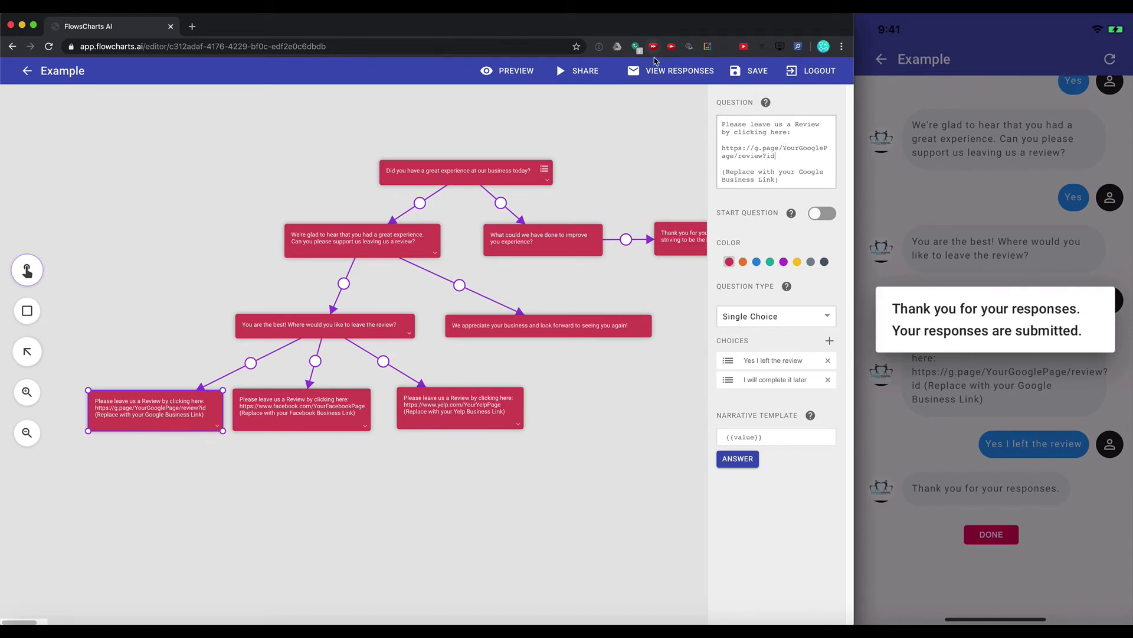
Open the submitted response, read its narrative, and return to the responses list.
mouse_move(1023, 347)
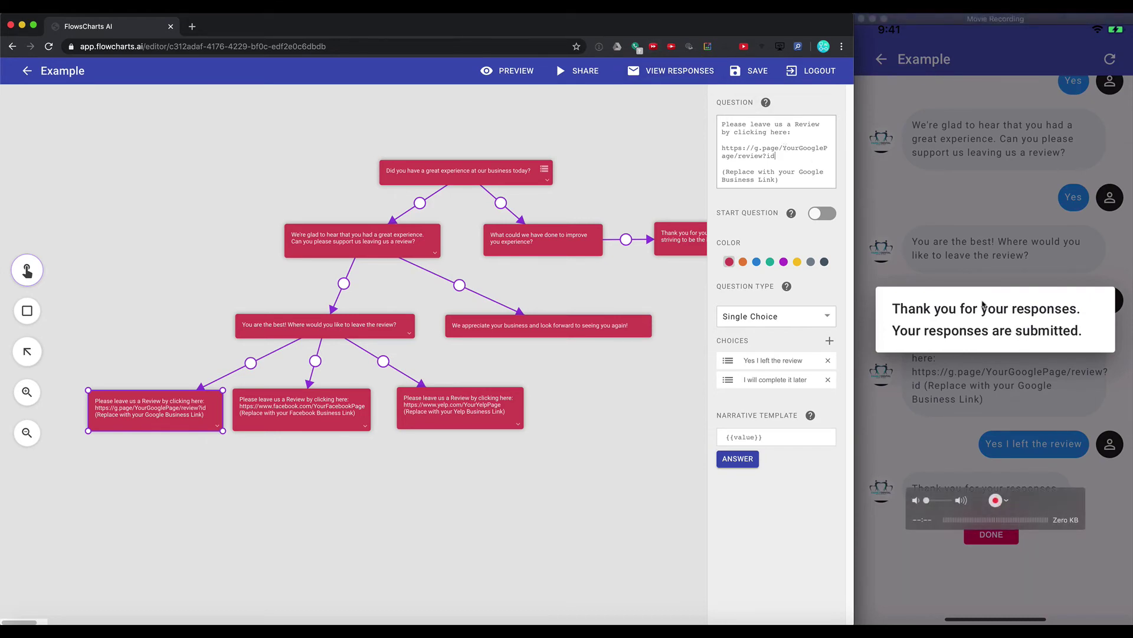
left_click(679, 72)
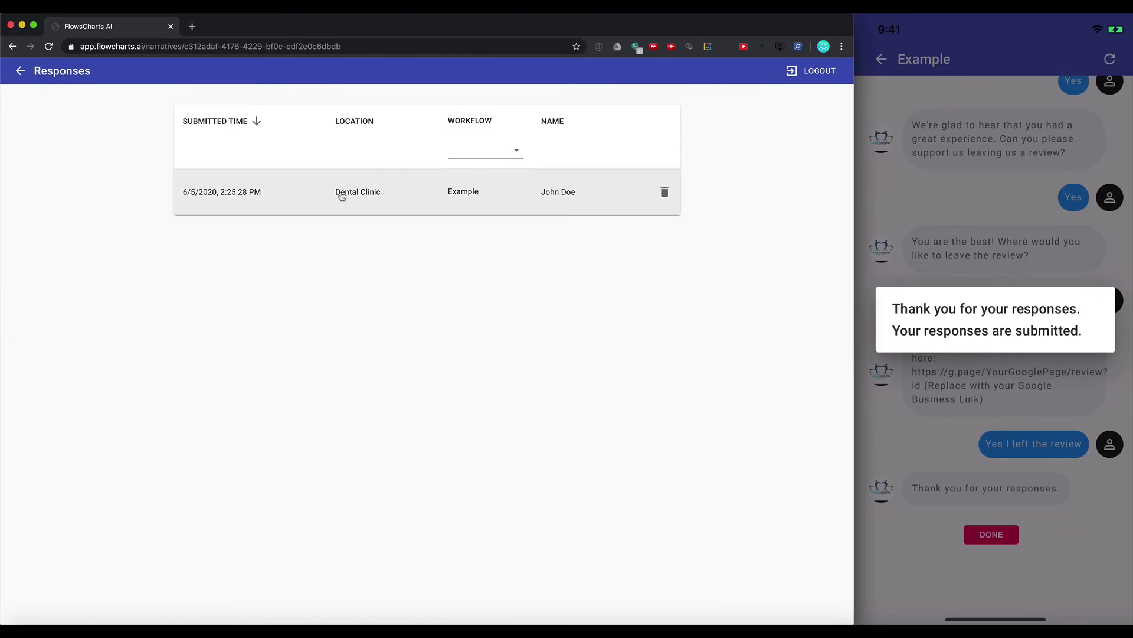
left_click(276, 195)
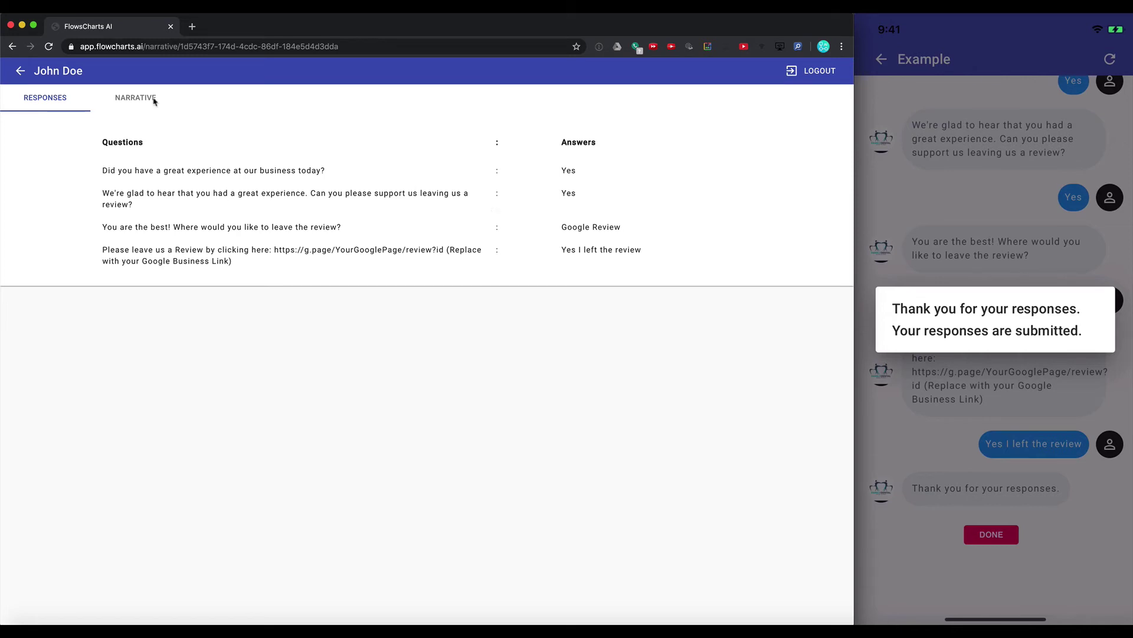
left_click(121, 104)
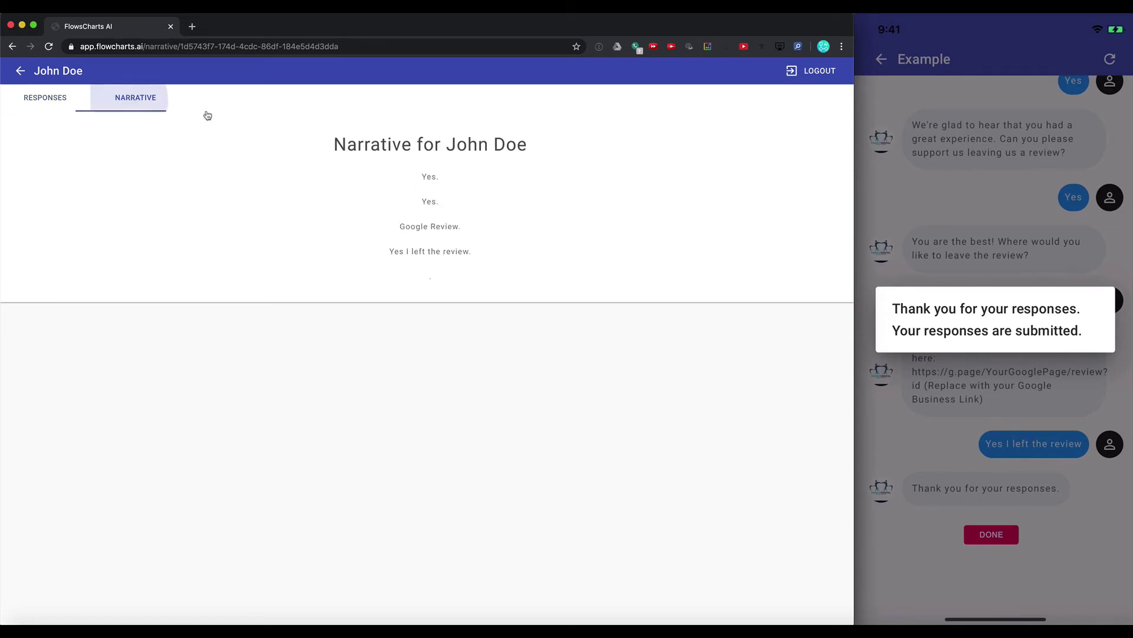
left_click(18, 74)
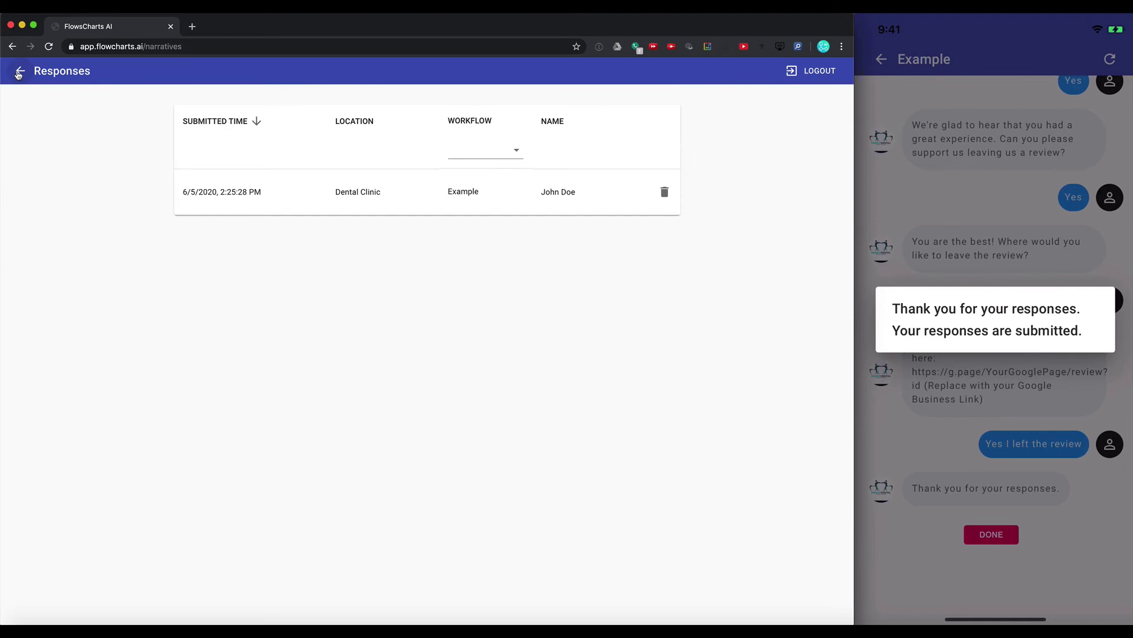
Reopen the Example flowchart and set the Yes narrative to 'The customer had a great experience today.'.
left_click(19, 72)
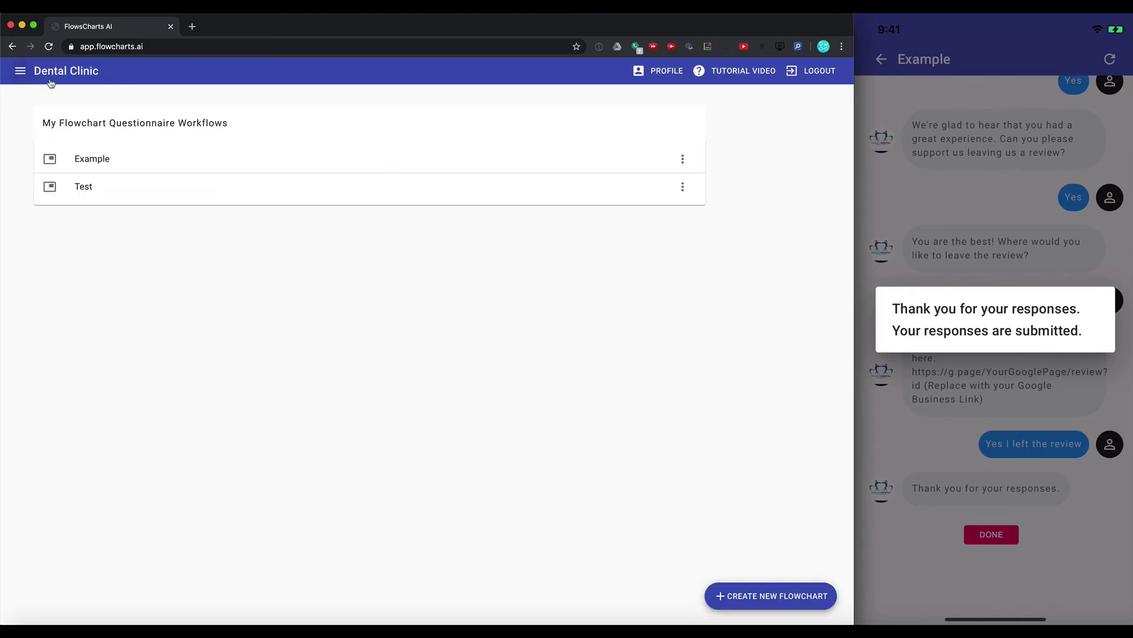
left_click(220, 155)
left_click(486, 179)
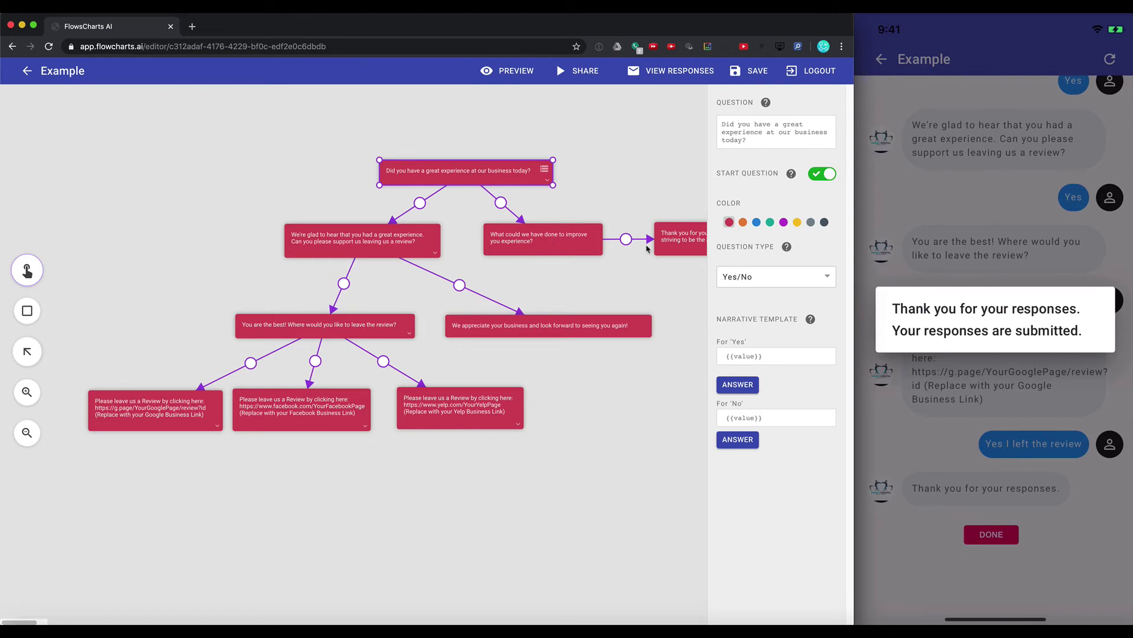
left_click_drag(767, 356, 703, 344)
type("The customer had a great ")
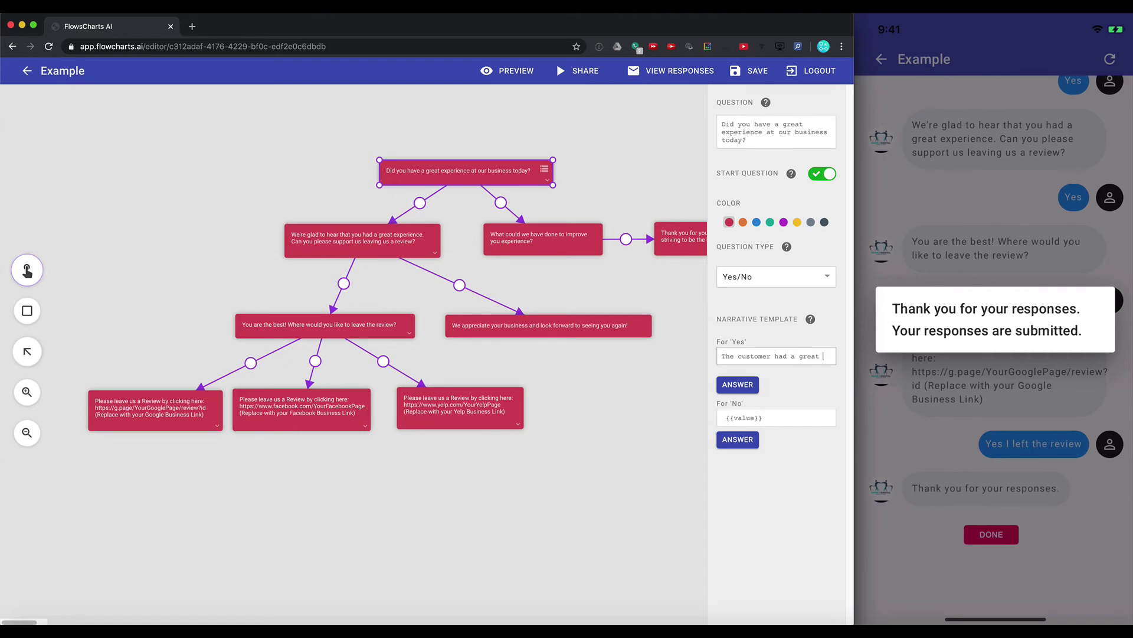
type("experience today.")
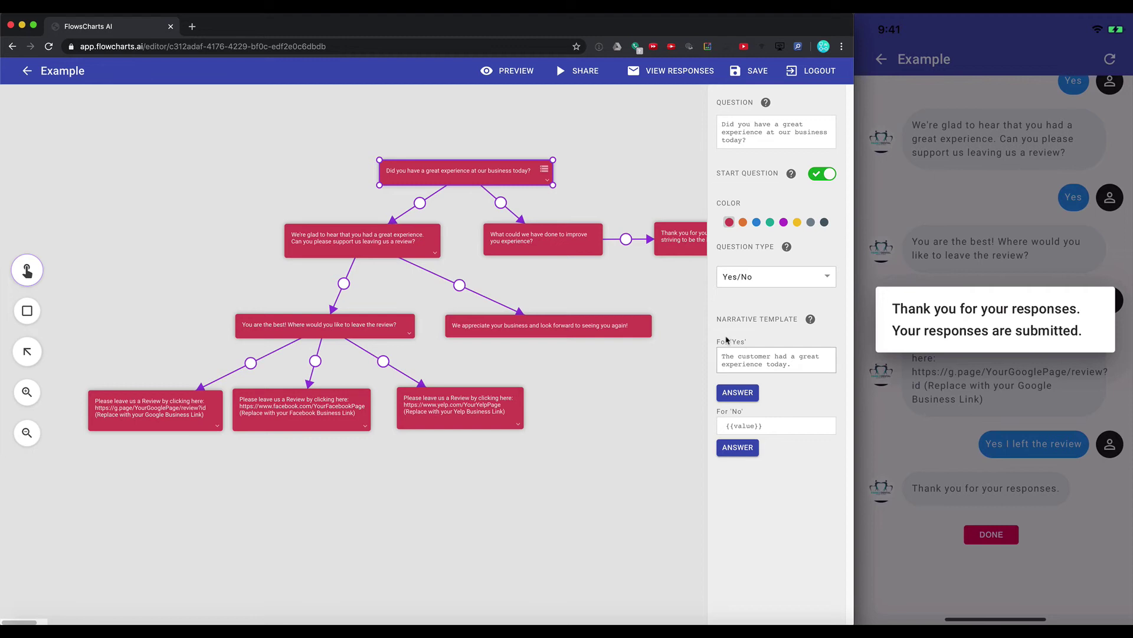
Write the improvement question's template 'The customer recommends we do the following: {{value}}'.
left_click(534, 238)
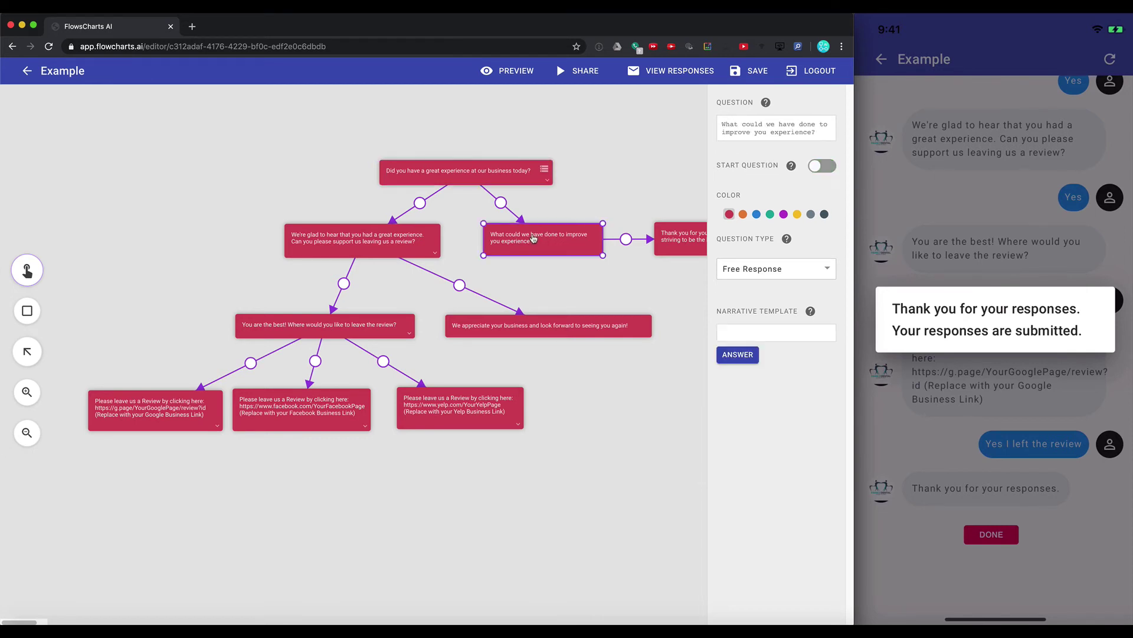
left_click(750, 329)
type("The custo")
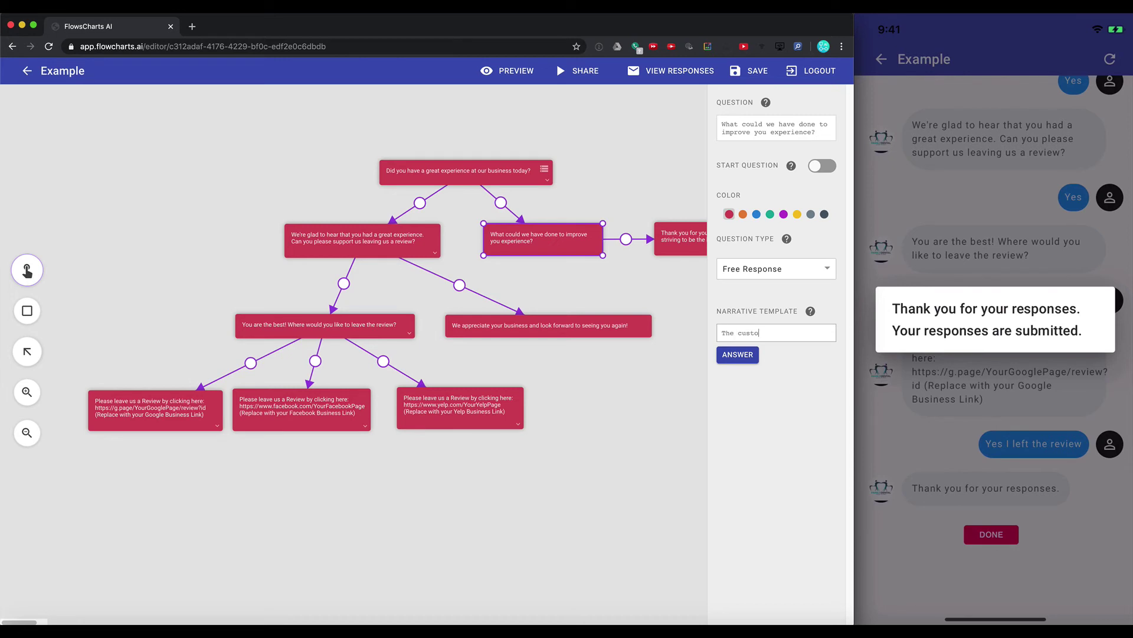
type("mer erco")
type("ecommends we do the follwoing")
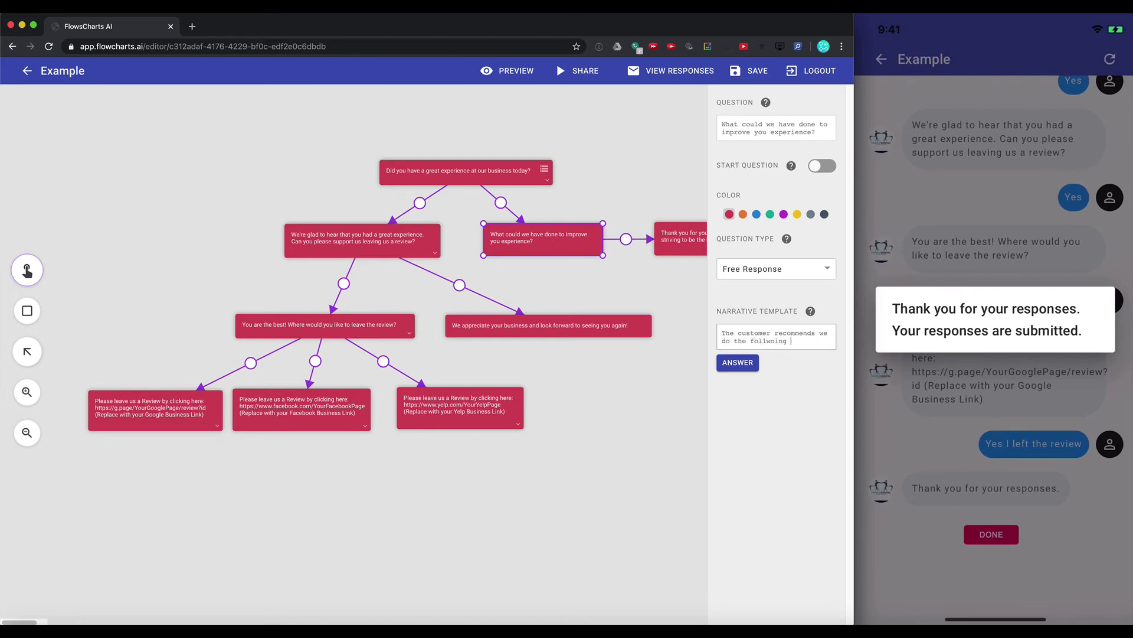
key("BackSpace")
key("BackSpace")
left_click(757, 363)
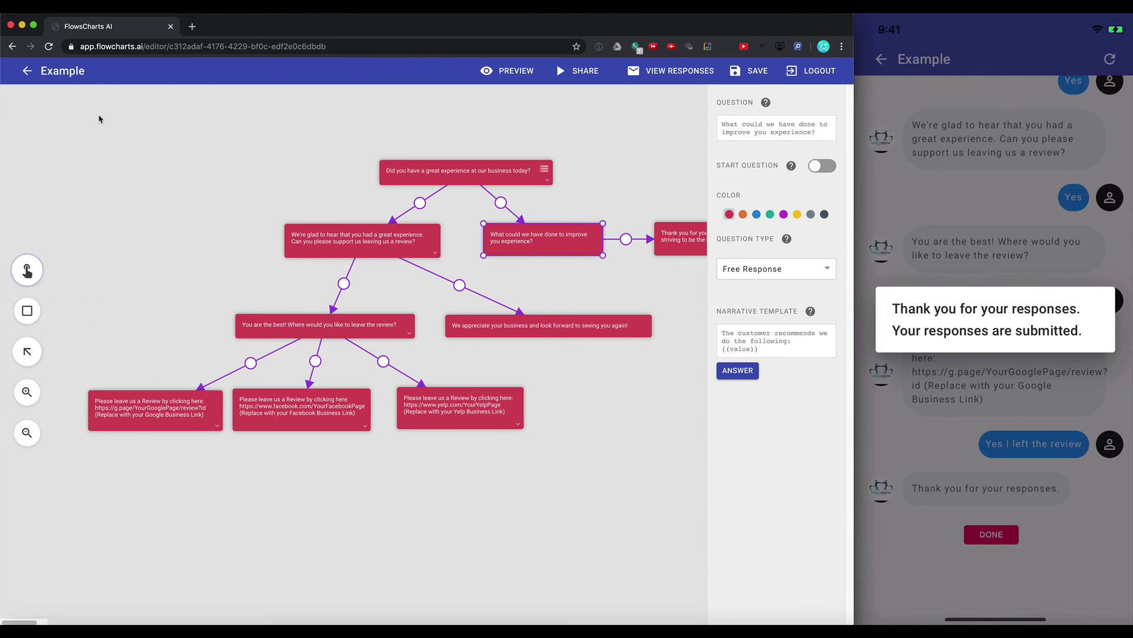
Move the flowchart aside and add a 'Question A' box set as the start question.
mouse_move(101, 117)
left_mouse_down()
mouse_move(185, 157)
mouse_move(152, 148)
mouse_move(197, 195)
left_mouse_up()
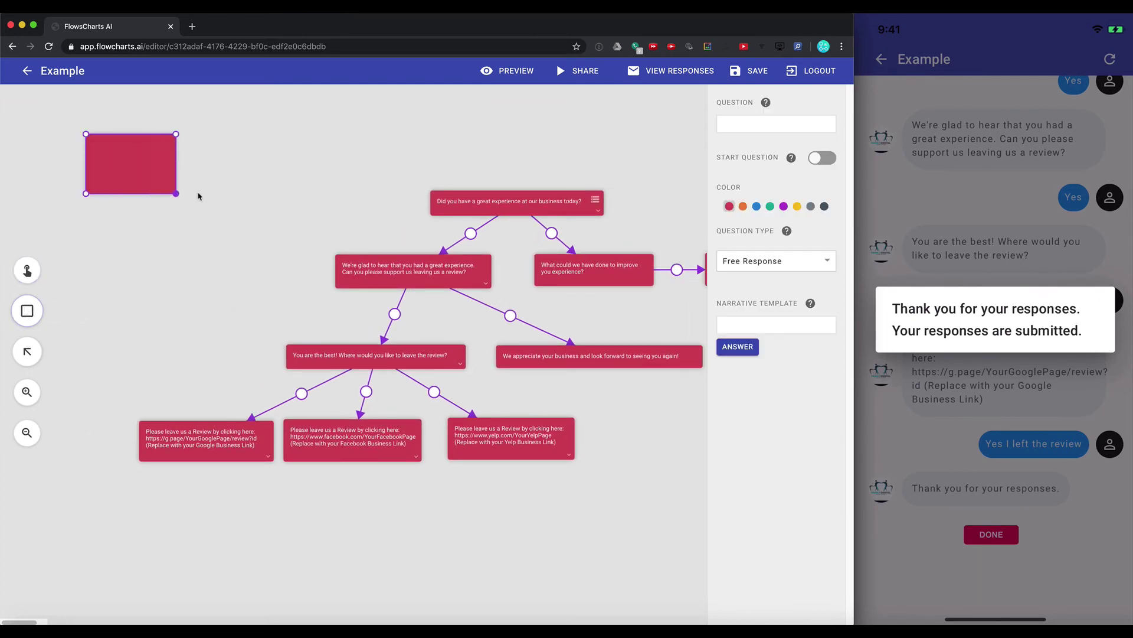
left_click(786, 126)
type("Q")
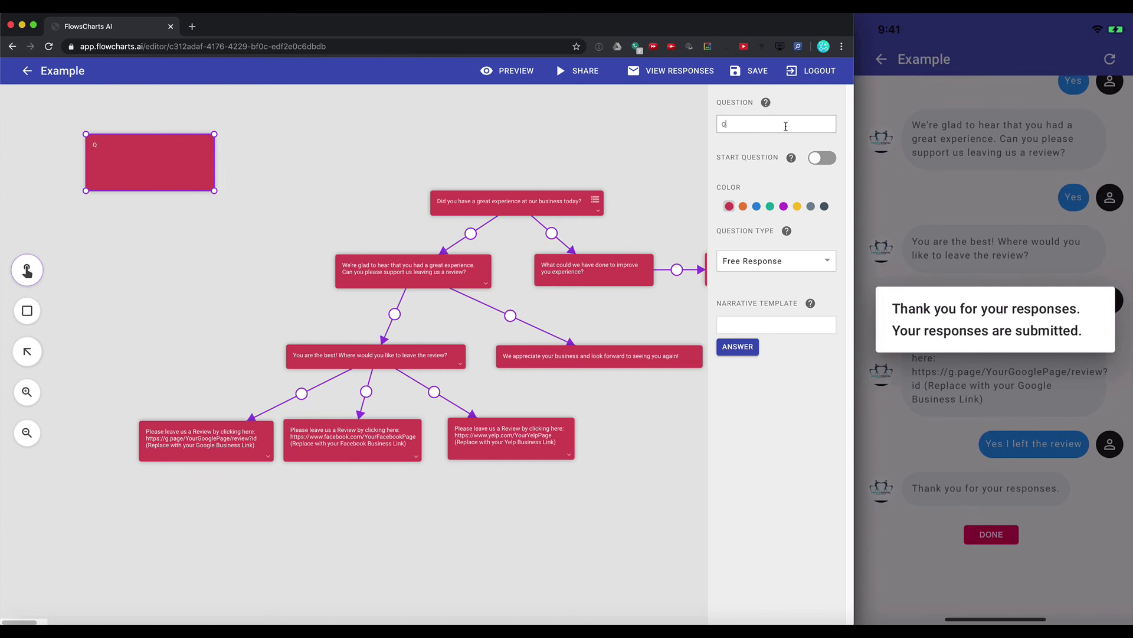
type("uestion A")
left_click(821, 157)
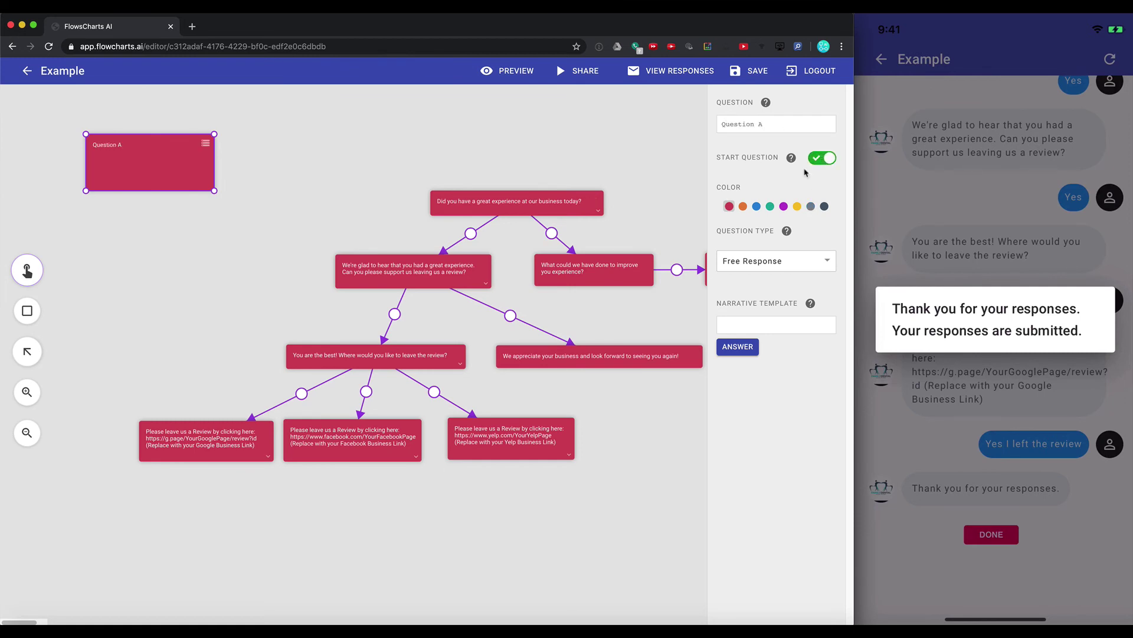
left_click(754, 267)
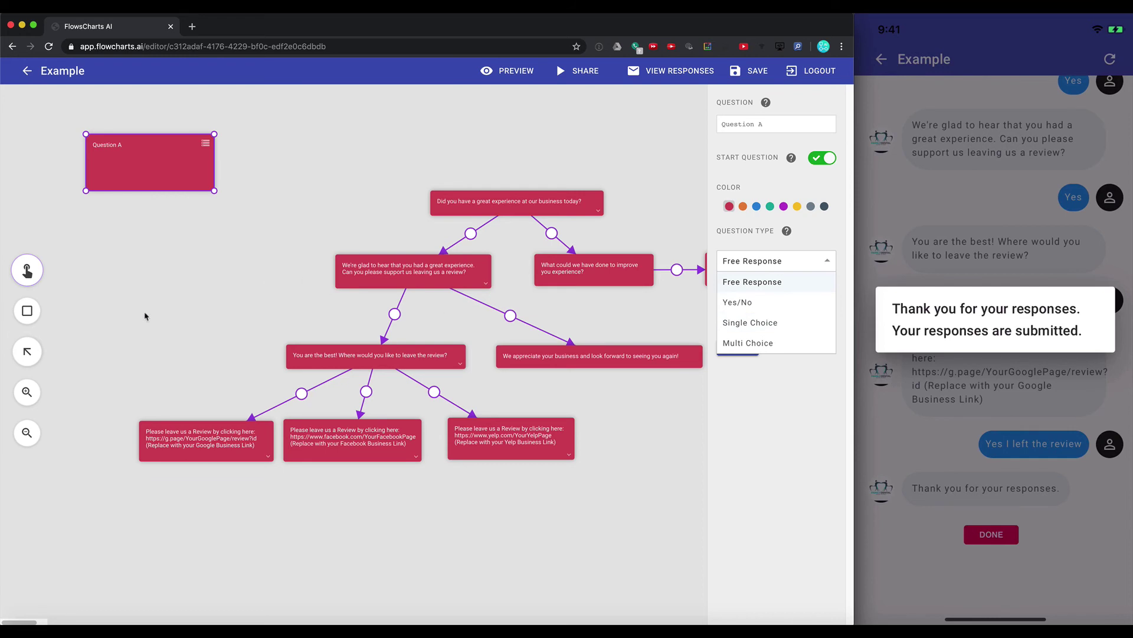
left_click(26, 311)
Draw two blank boxes below Question A and connect each to it with an arrow.
left_click_drag(63, 231, 130, 269)
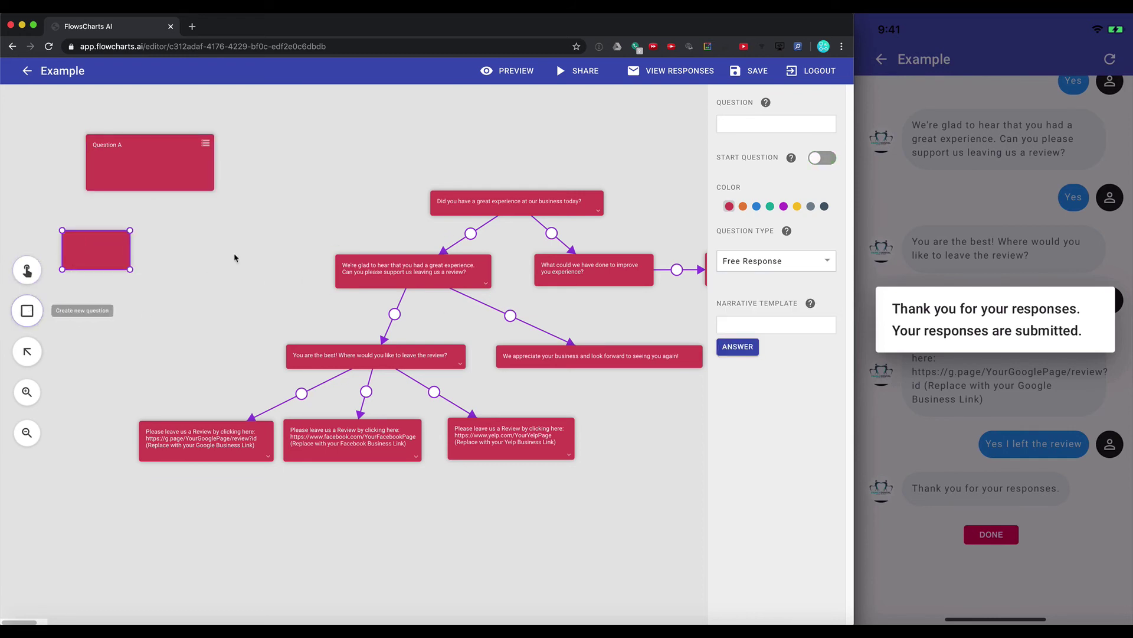
left_click_drag(183, 227, 243, 267)
left_click(27, 351)
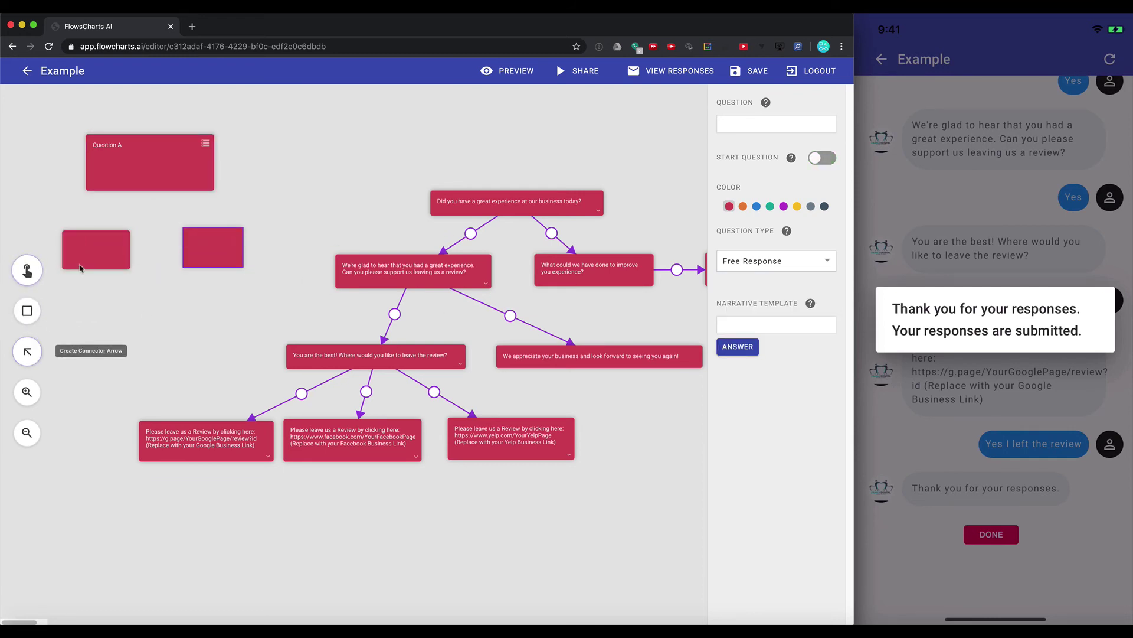
left_click_drag(121, 177, 98, 247)
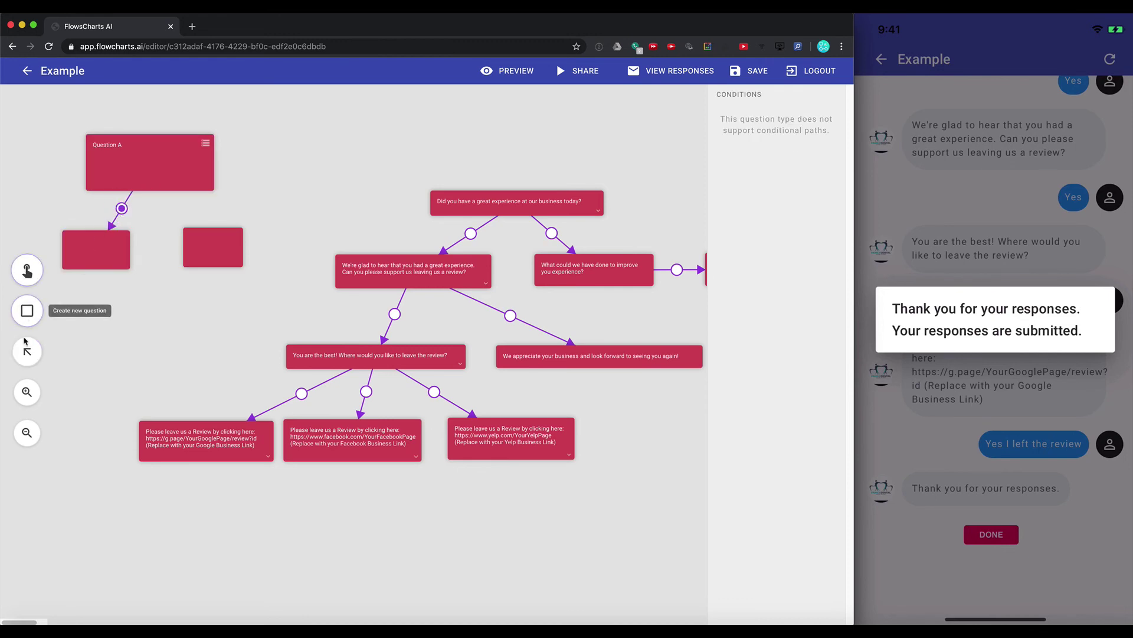
left_click_drag(155, 185, 204, 242)
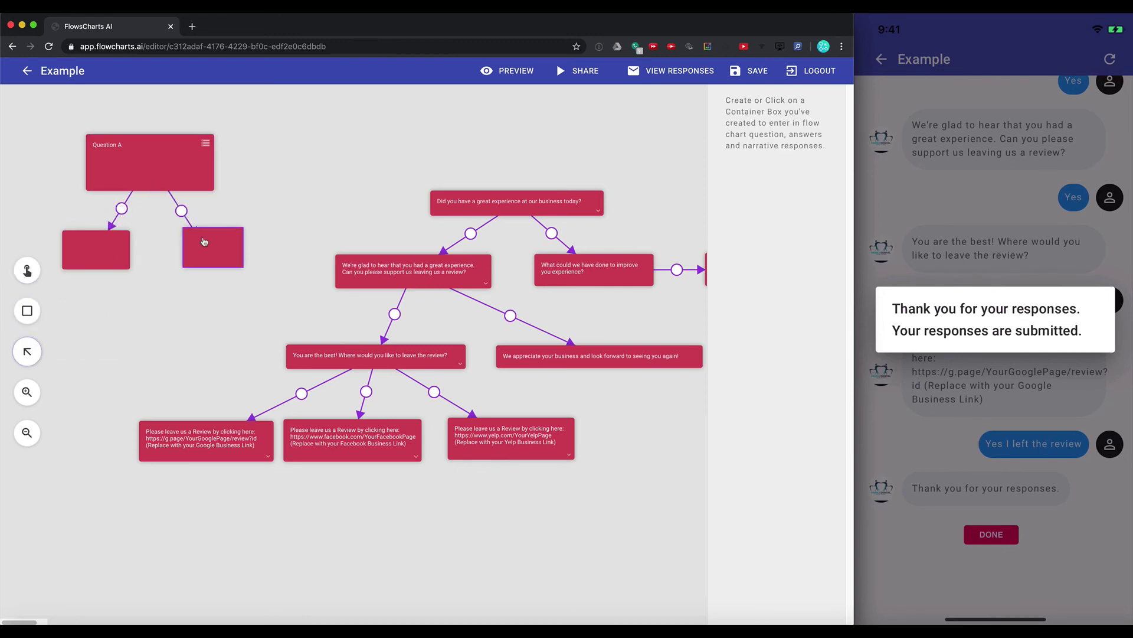
left_click(123, 210)
Make Question A a Yes/No question and check the left arrow's answer conditions.
left_click(171, 171)
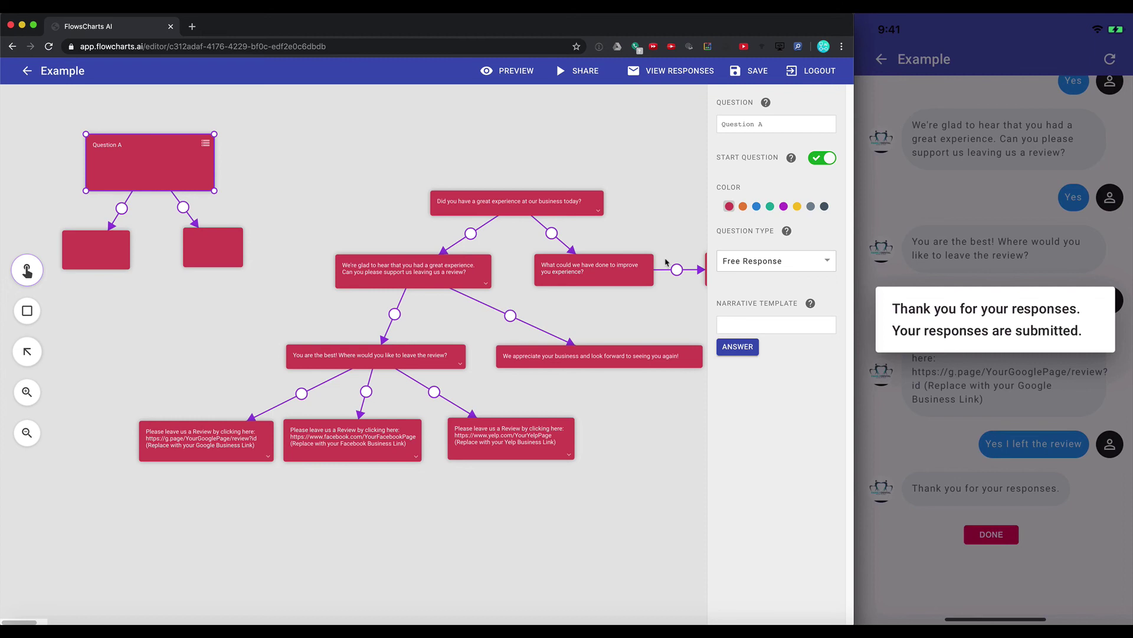
left_click(752, 257)
left_click(738, 303)
left_click(122, 209)
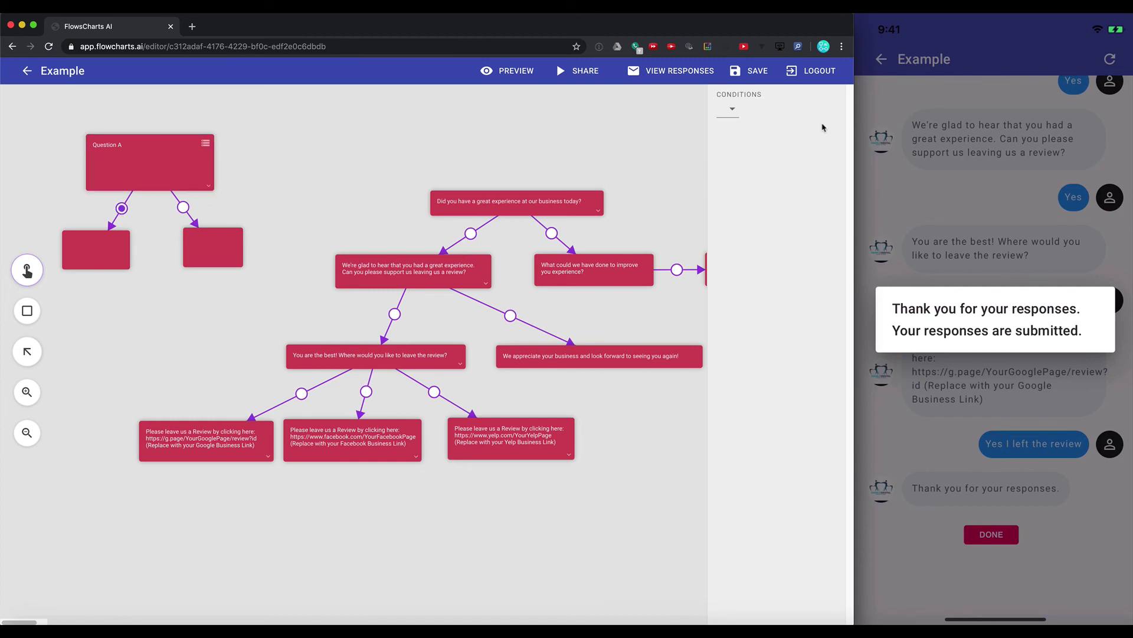
left_click(728, 114)
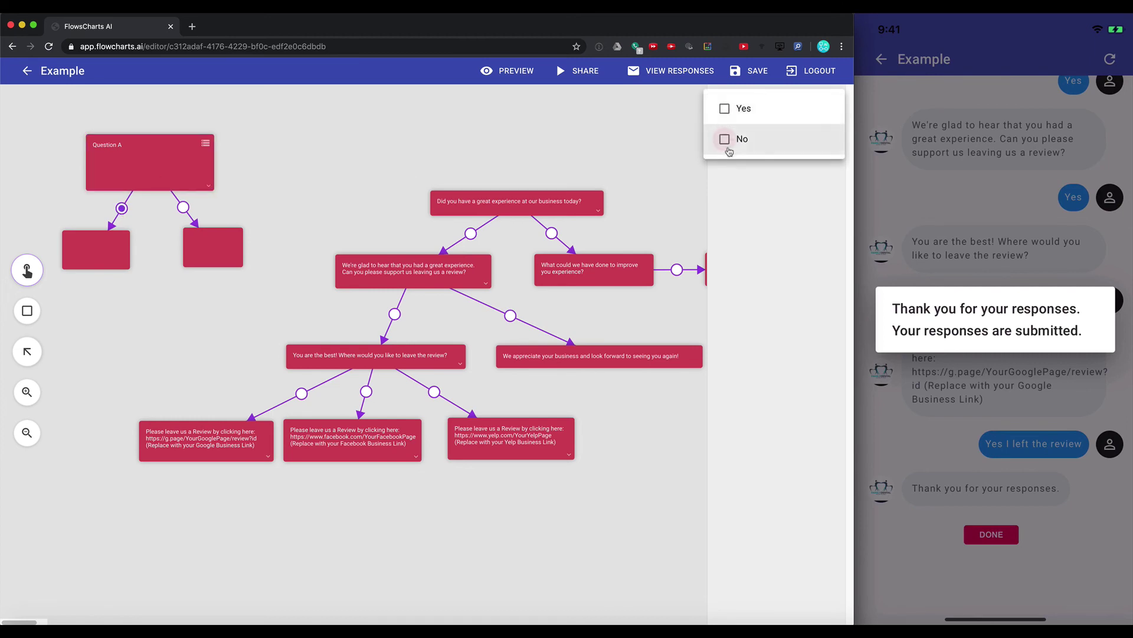
left_click(186, 177)
left_click(186, 177)
Change the question to 'What fruit do you like most?' with type Single Choice.
triple_click(779, 124)
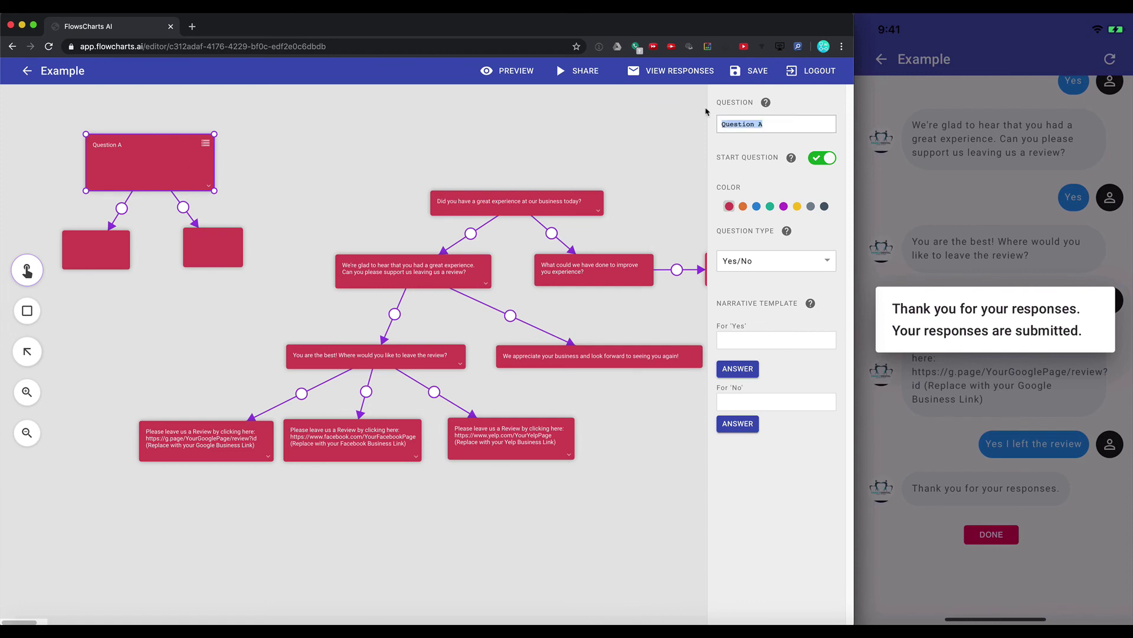
type("What fruit do you like most?")
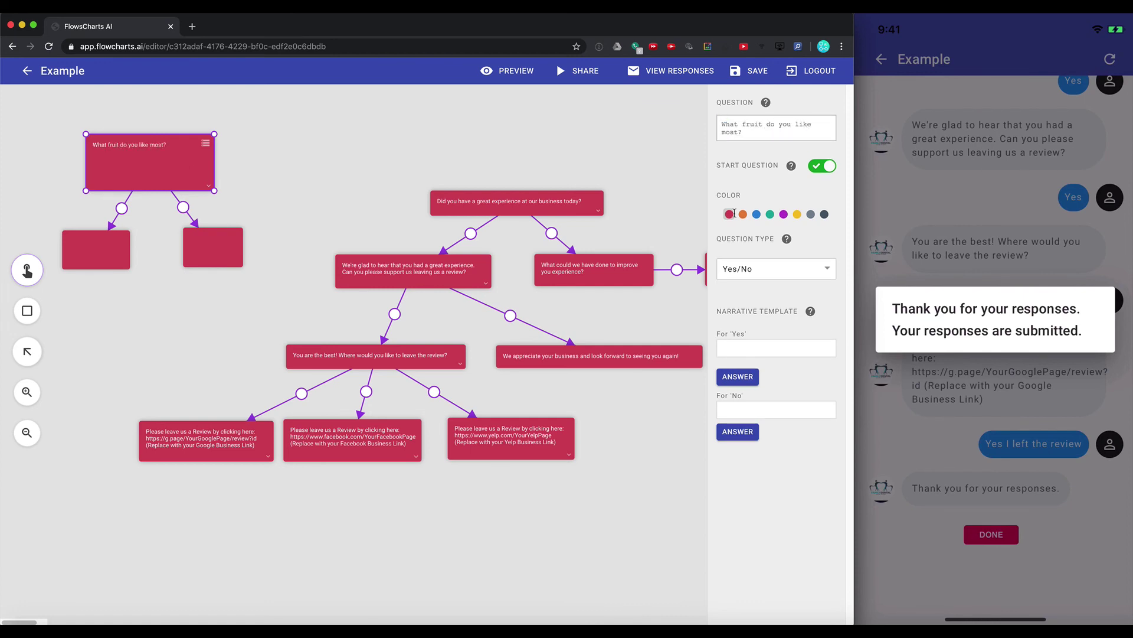
left_click(749, 269)
left_click(742, 332)
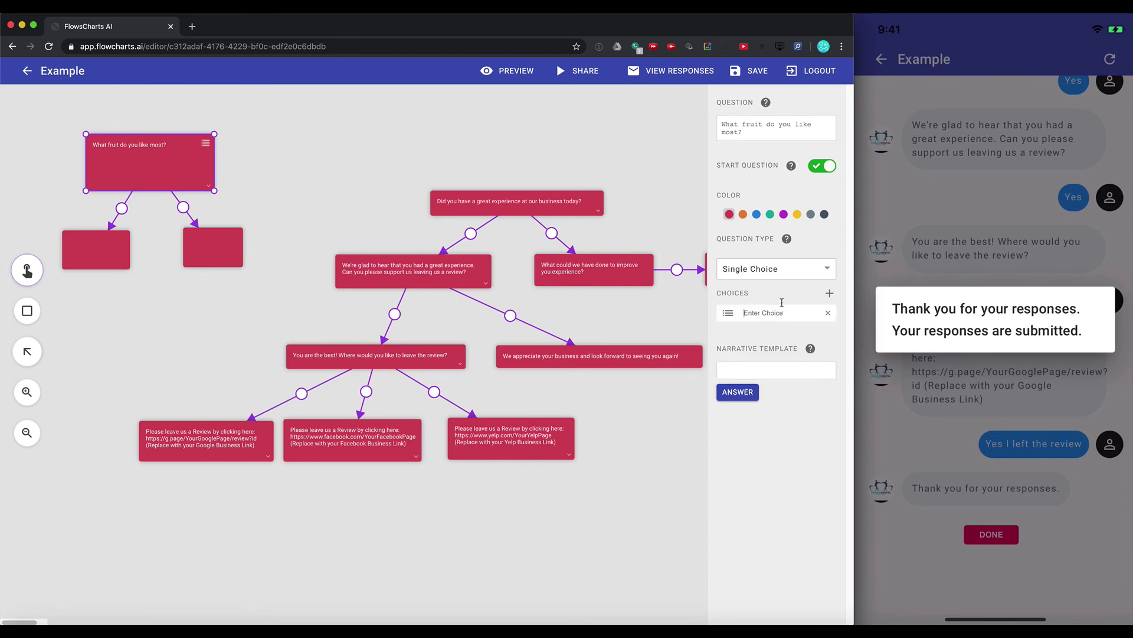
Add the choices Apples, Pears, Watermelon and Grapes.
type("Apples")
key("Return")
type("P")
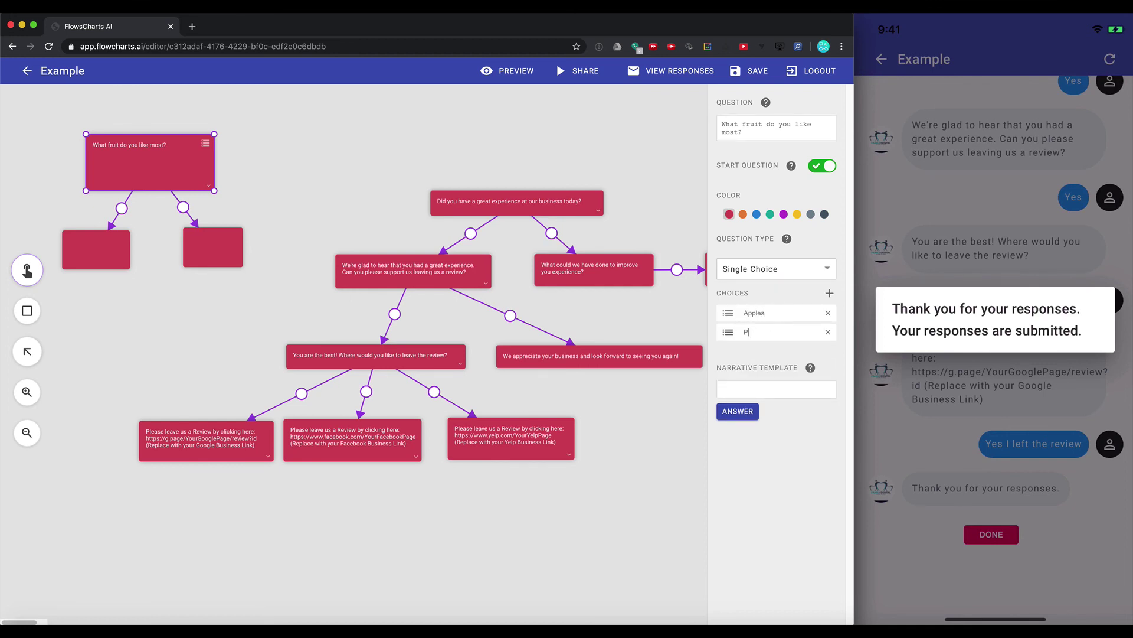
type("ears")
key("Return")
type("Watermelon")
key("Return")
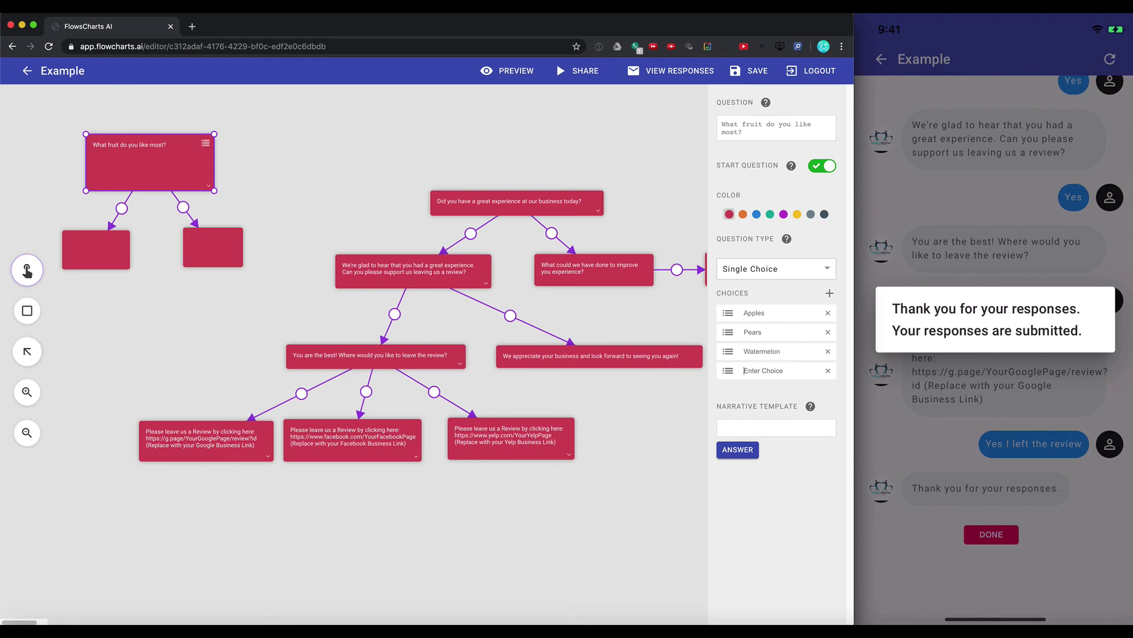
type("Grapes")
key("Return")
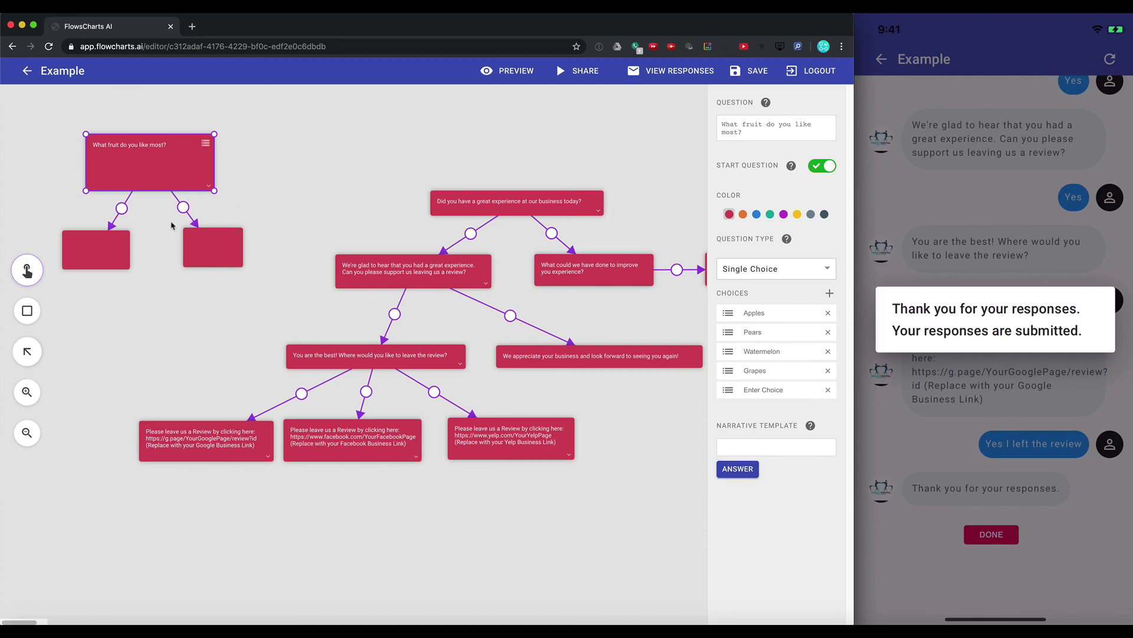
left_click(82, 257)
Make the left arrow require Apples and have its box ask 'What kind of Apples do you like?'.
left_click(122, 208)
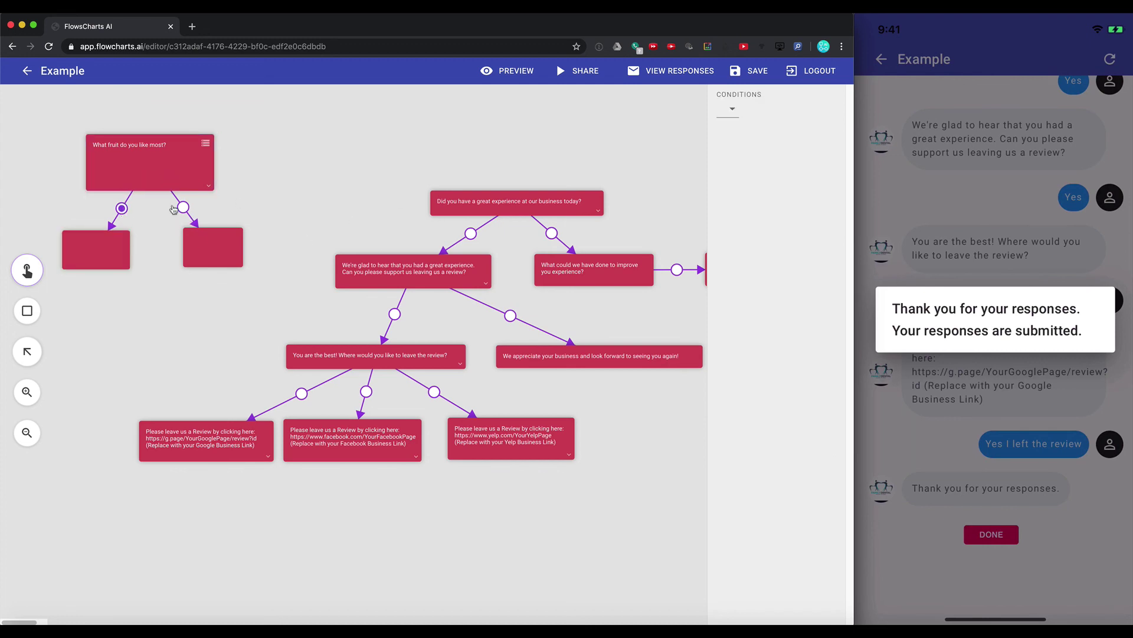
left_click(721, 115)
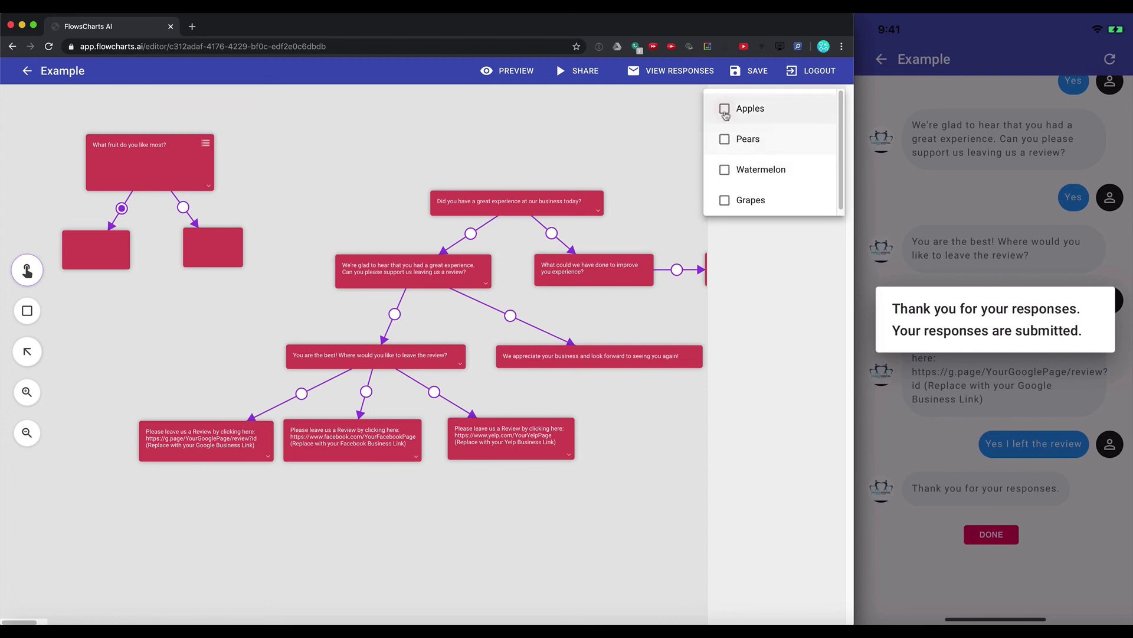
left_click(724, 110)
left_click(104, 242)
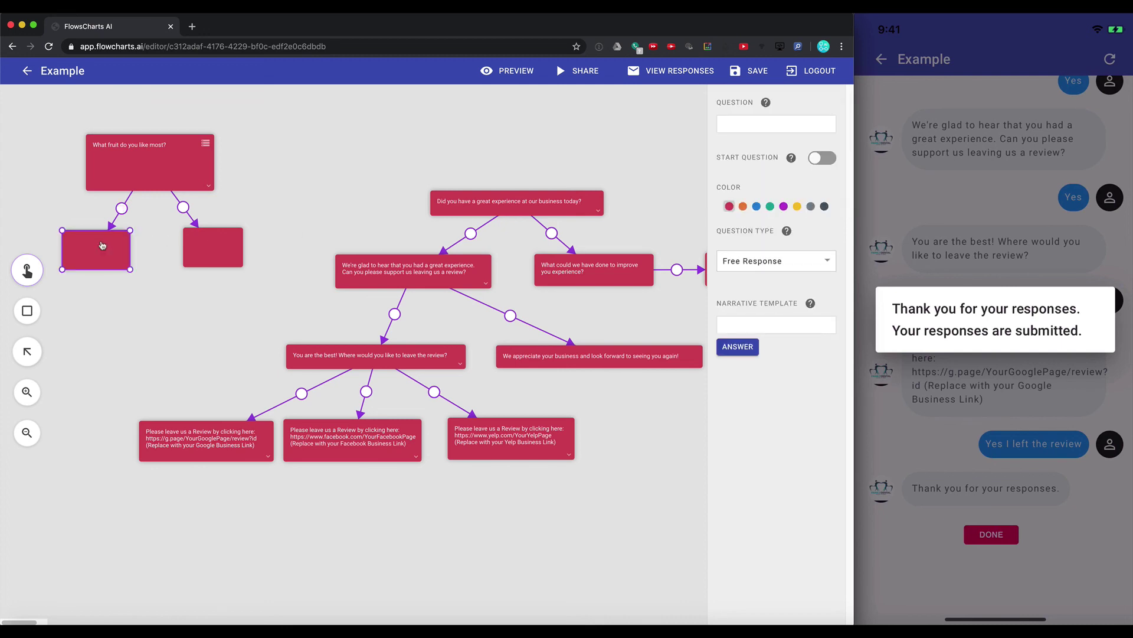
left_click(773, 124)
type("What kind of ")
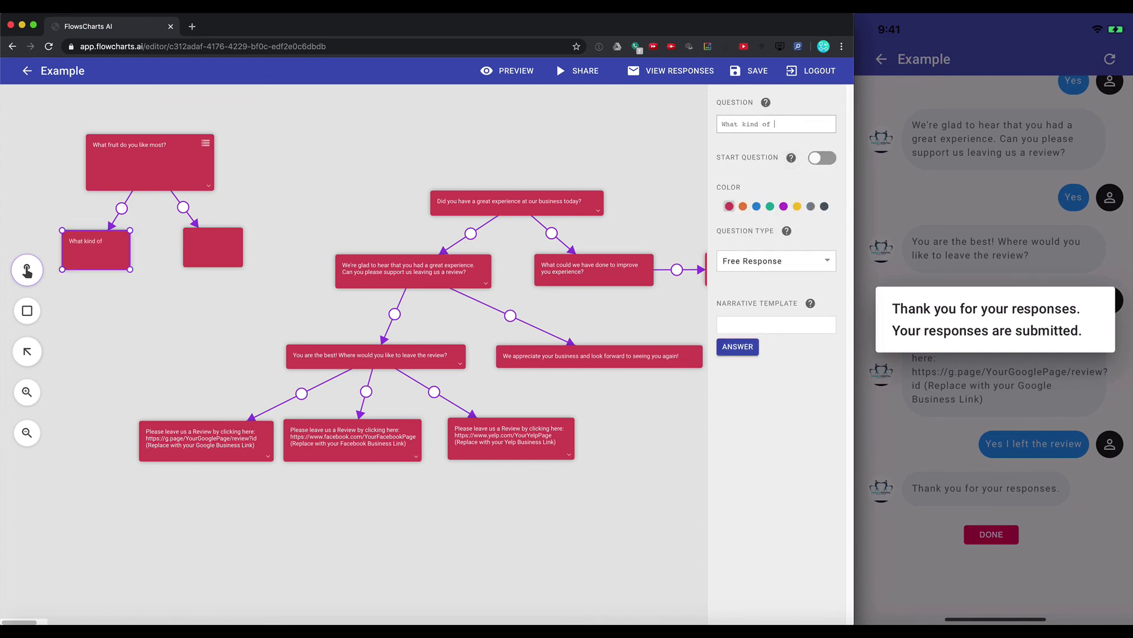
type("Apples do you like?")
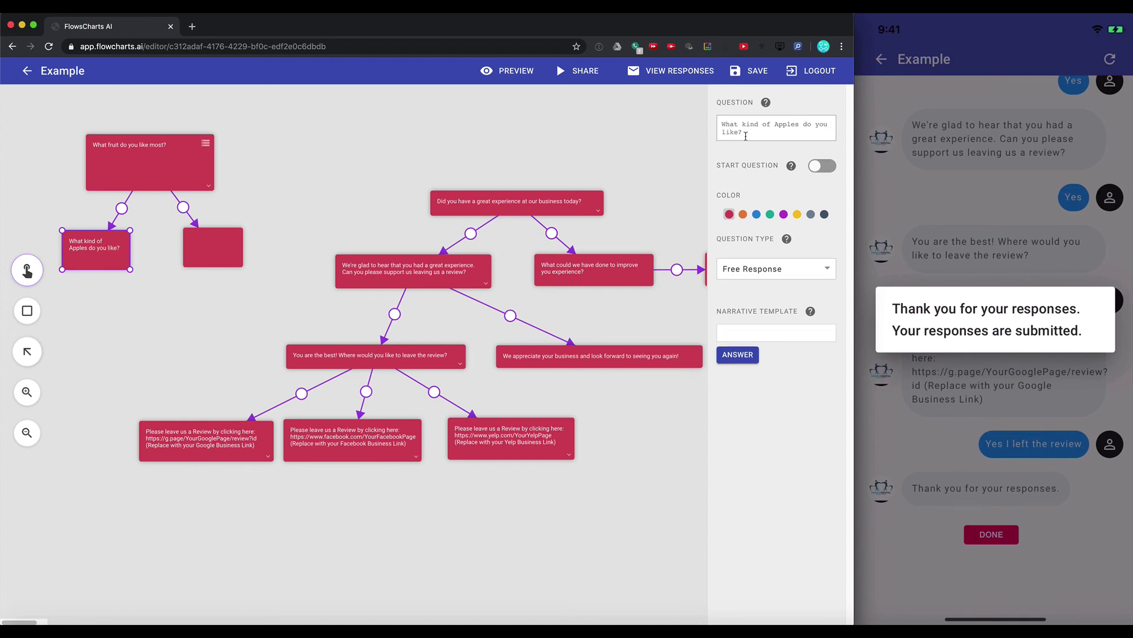
Set the right arrow's condition to Watermelon, leading to the empty right-hand box.
left_click(183, 208)
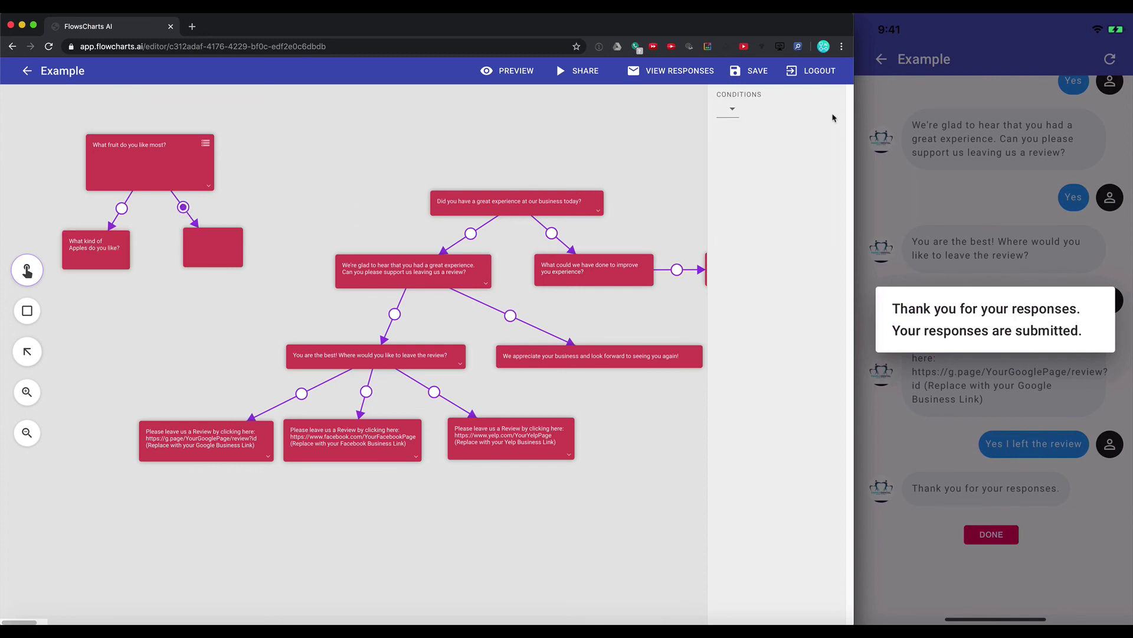
left_click(730, 110)
left_click(756, 169)
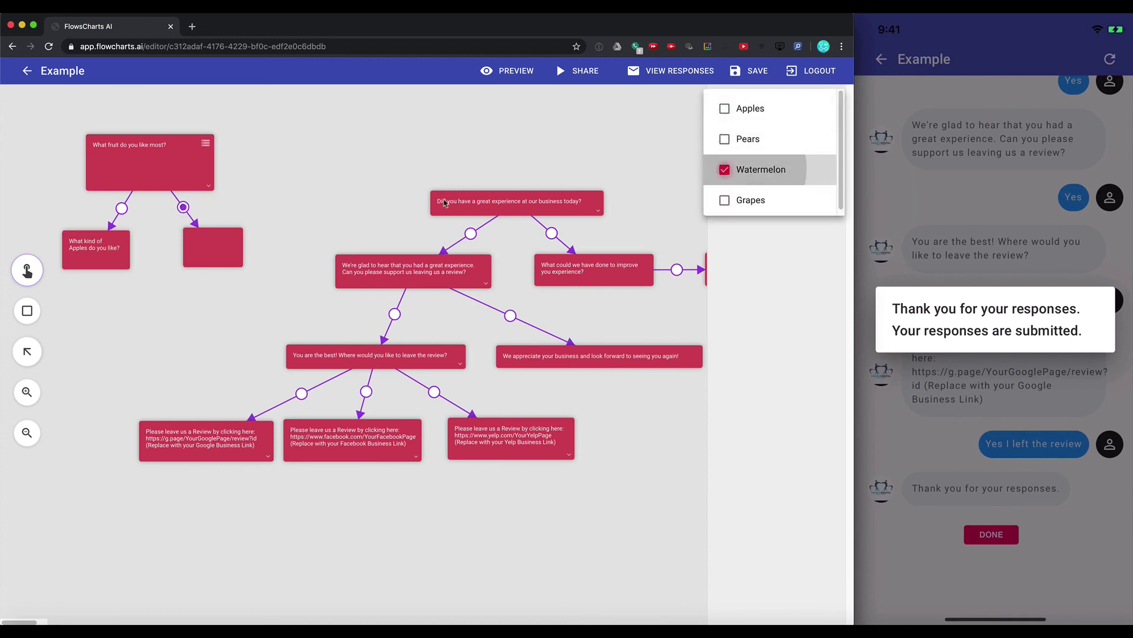
left_click(228, 242)
left_click(228, 247)
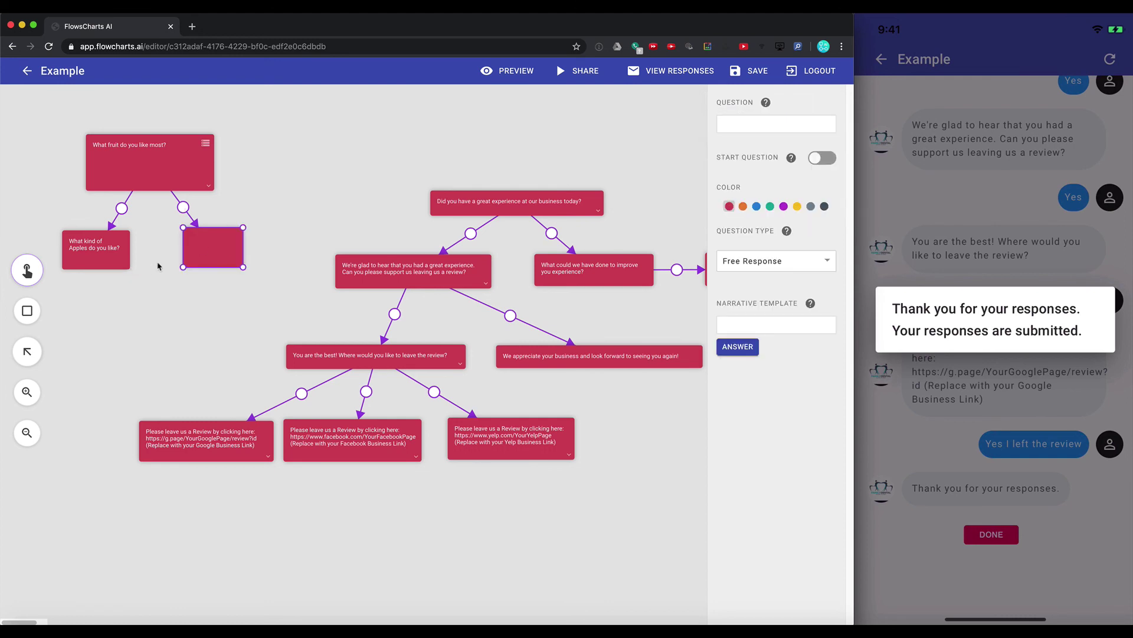